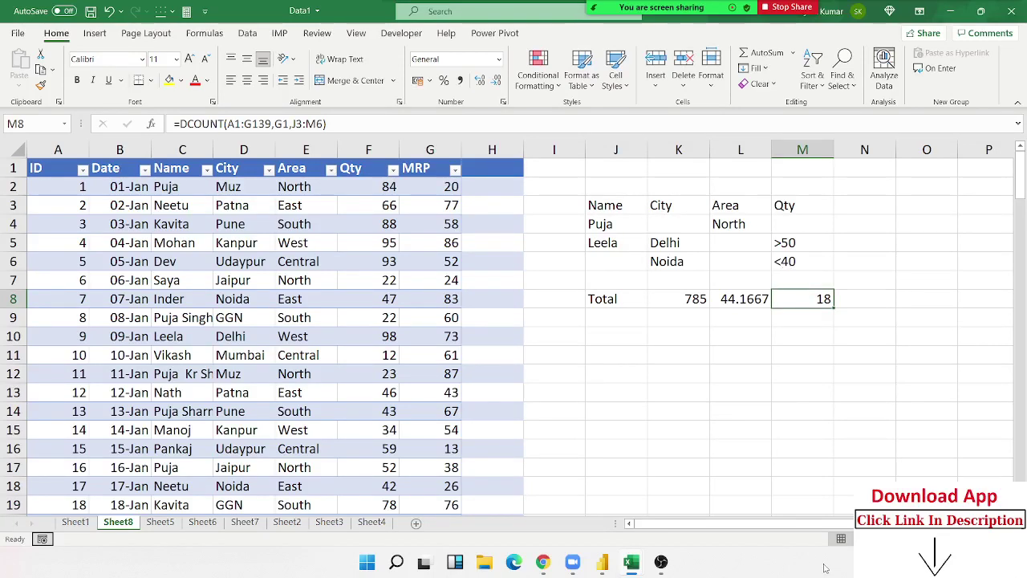
Enter the label Dget in cell J10
left_click(870, 562)
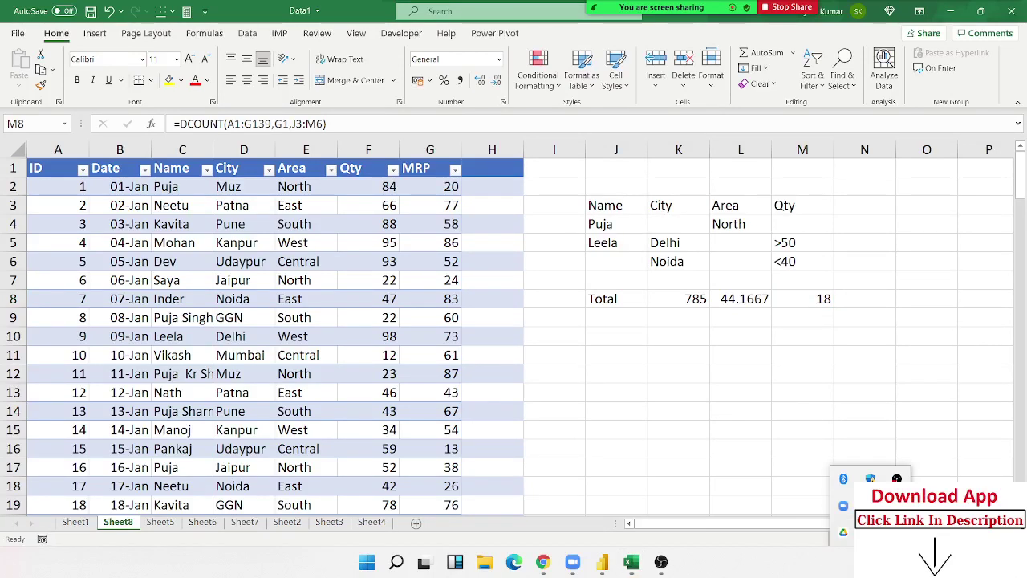
left_click(632, 354)
left_click(615, 339)
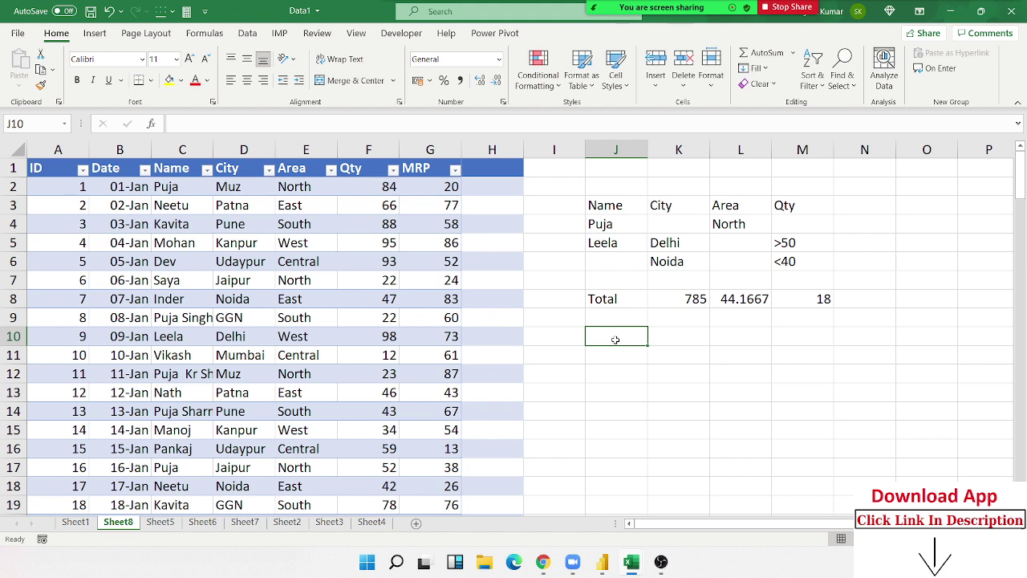
type("DGe")
key("Return")
key("Return")
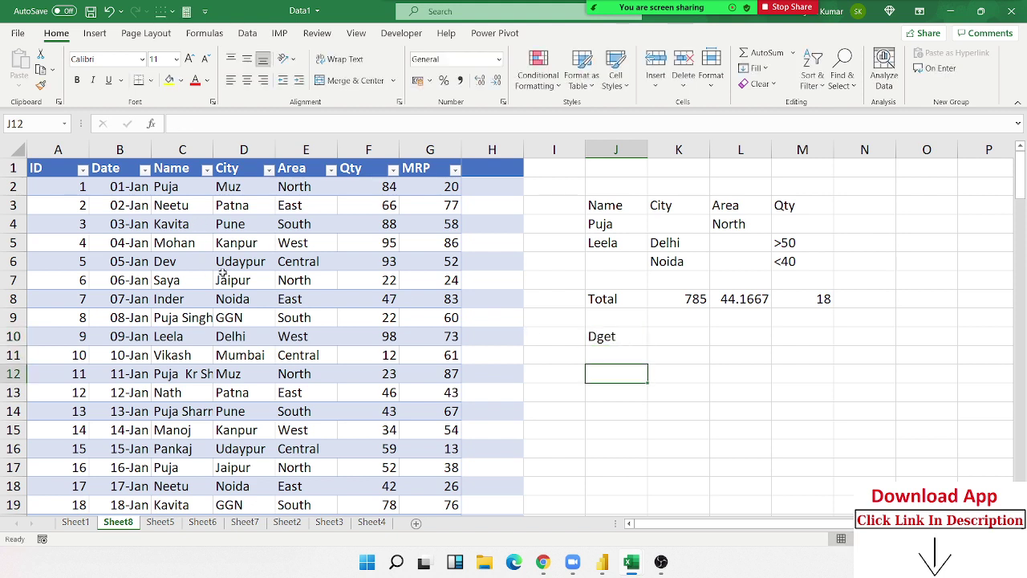
Enter the person's name criterion in J12 and Jaipur in K12
type("P")
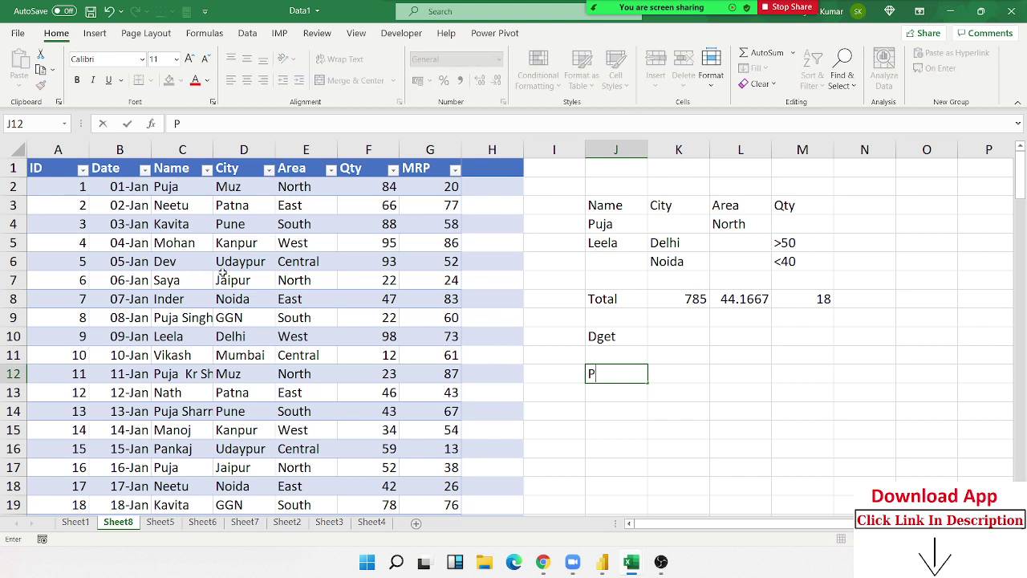
type("uja")
key("Return")
key("Up")
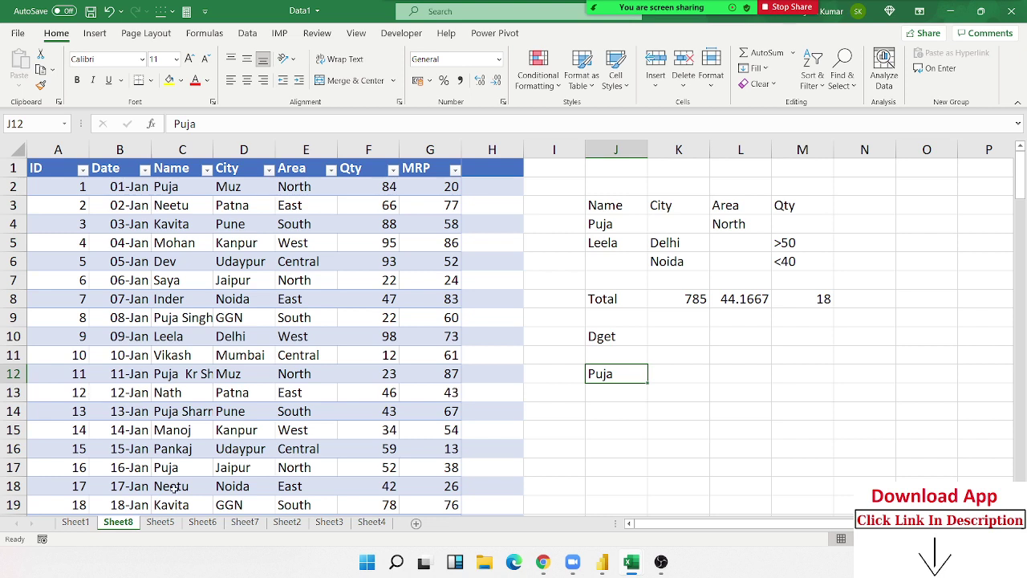
double_click(699, 374)
type("Jaip")
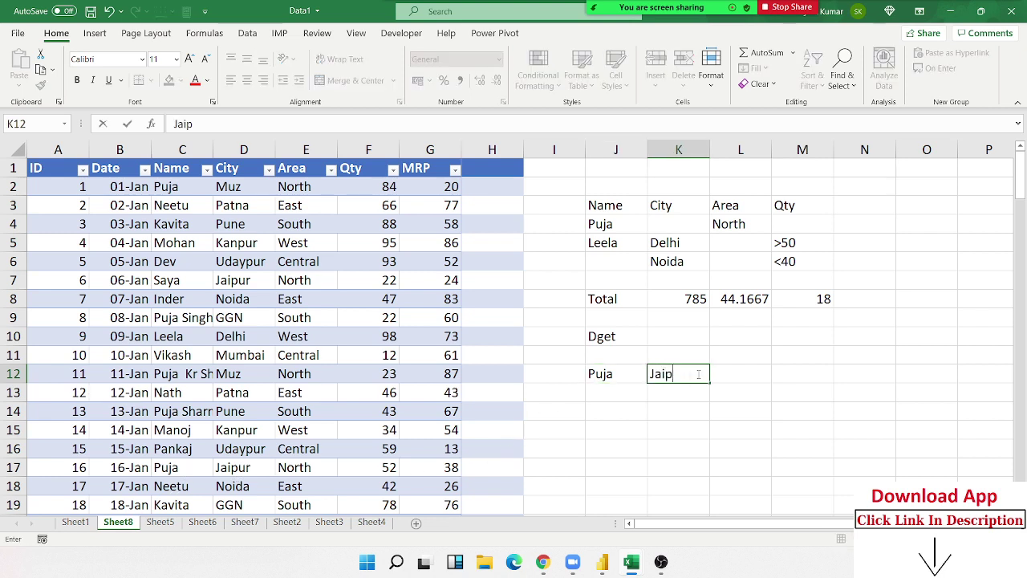
type("ur")
key("Tab")
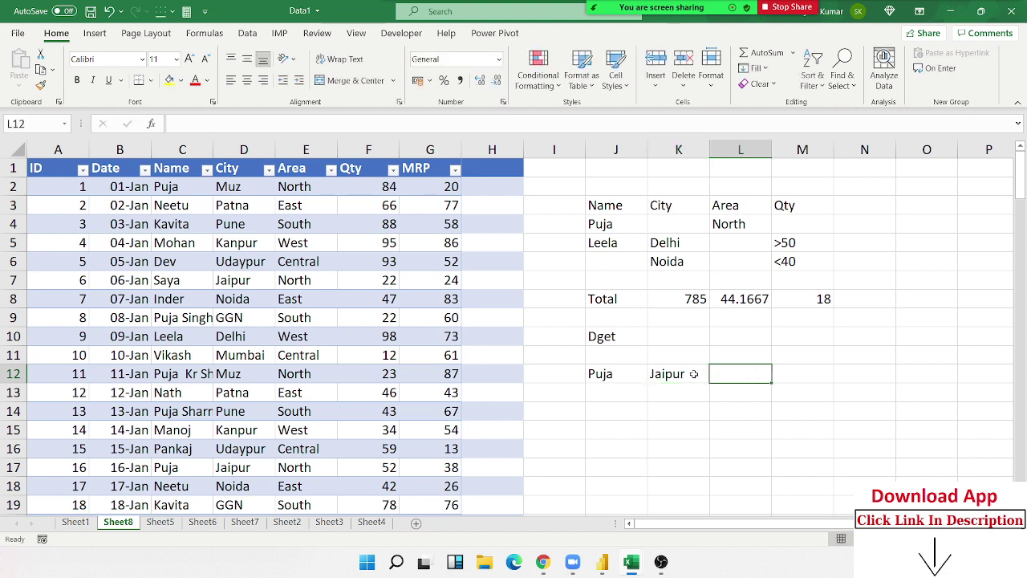
left_click(299, 469)
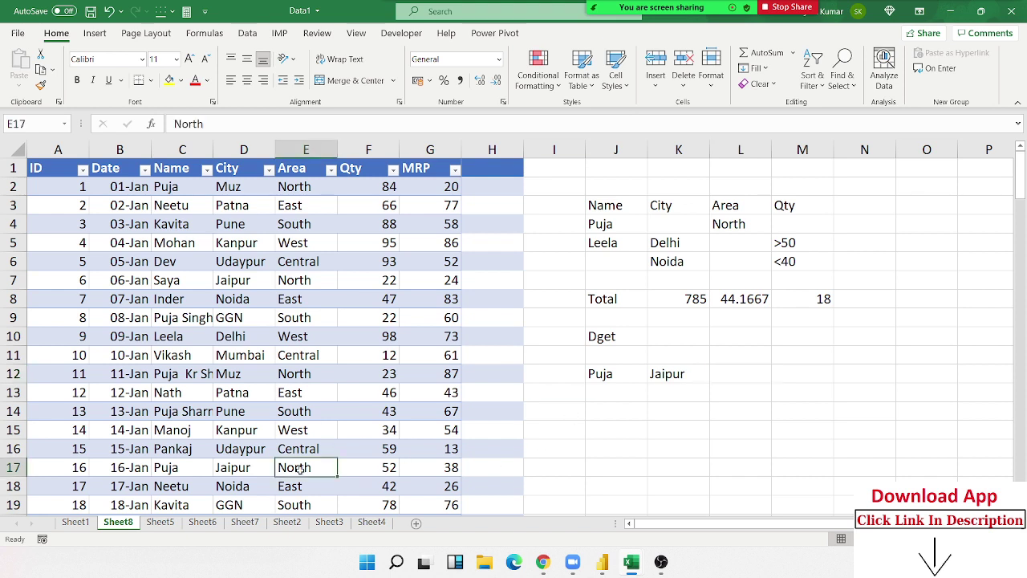
Change row 17's Area to East and enter East as the area criterion in L12
type("East")
key("Return")
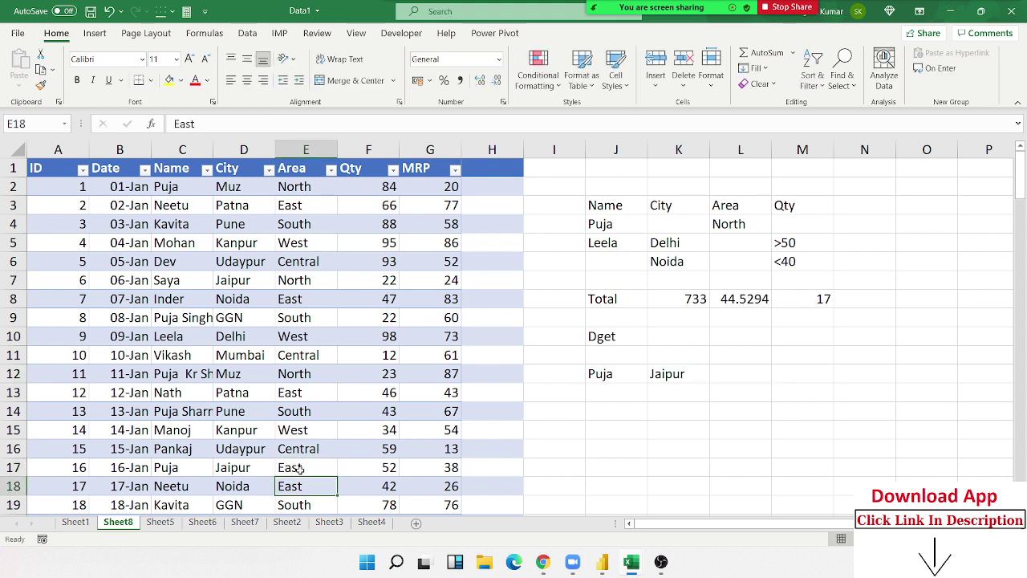
left_click(728, 380)
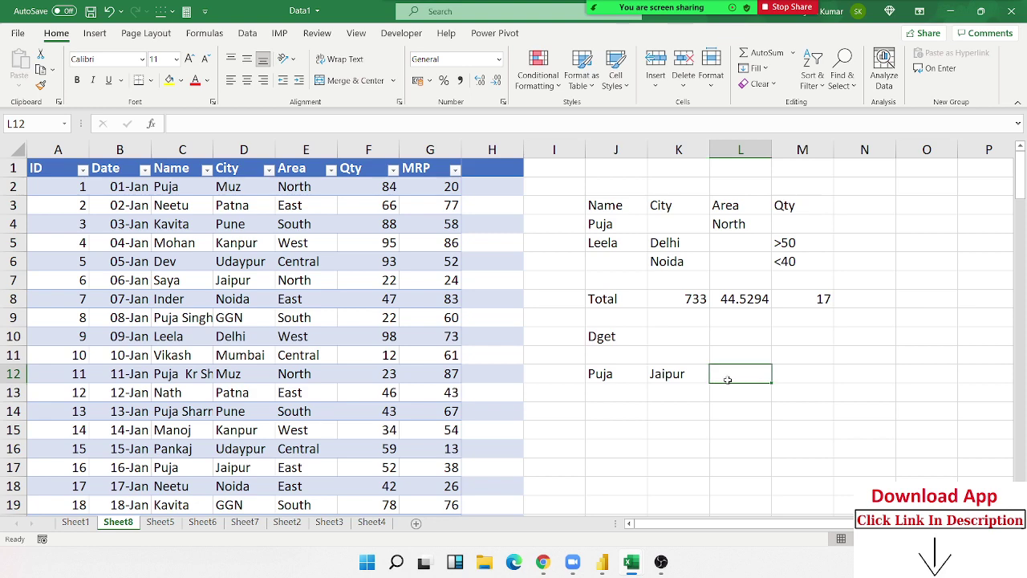
type("East")
key("Tab")
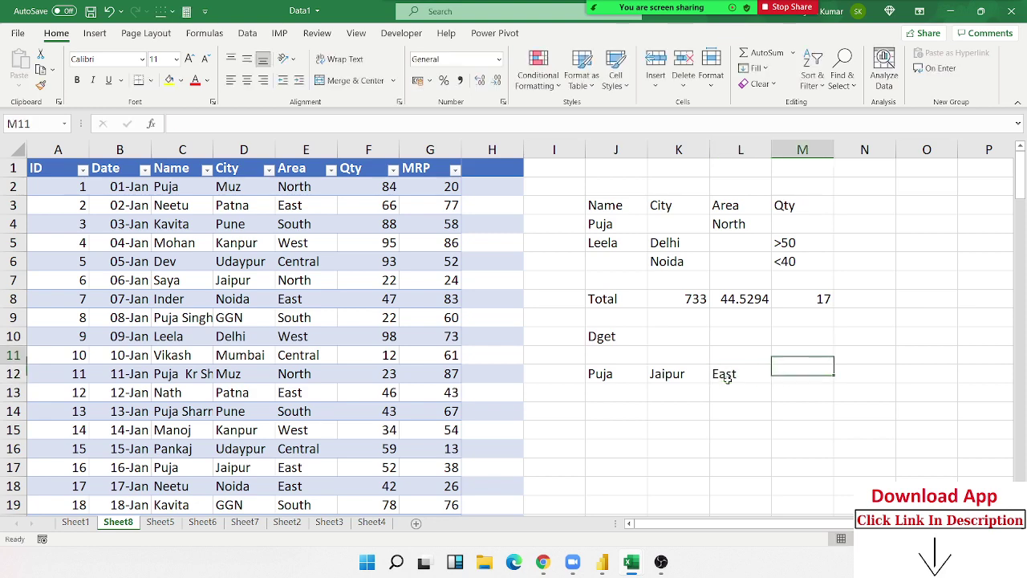
Add a Qty heading in M11
key("Up")
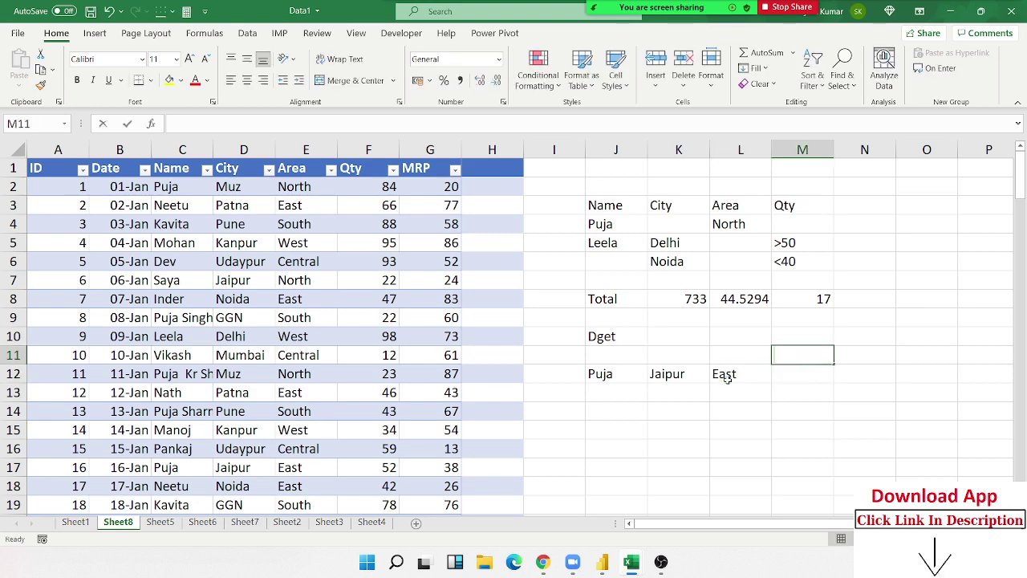
type("Qty")
key("Return")
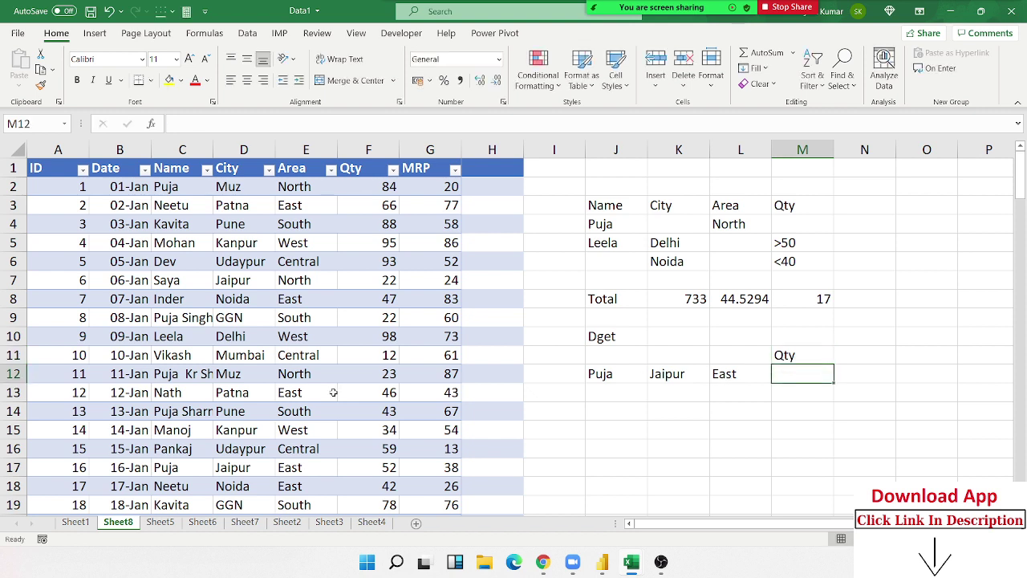
Copy the Name, City and Area table headers into J11 as plain values
left_click(184, 169)
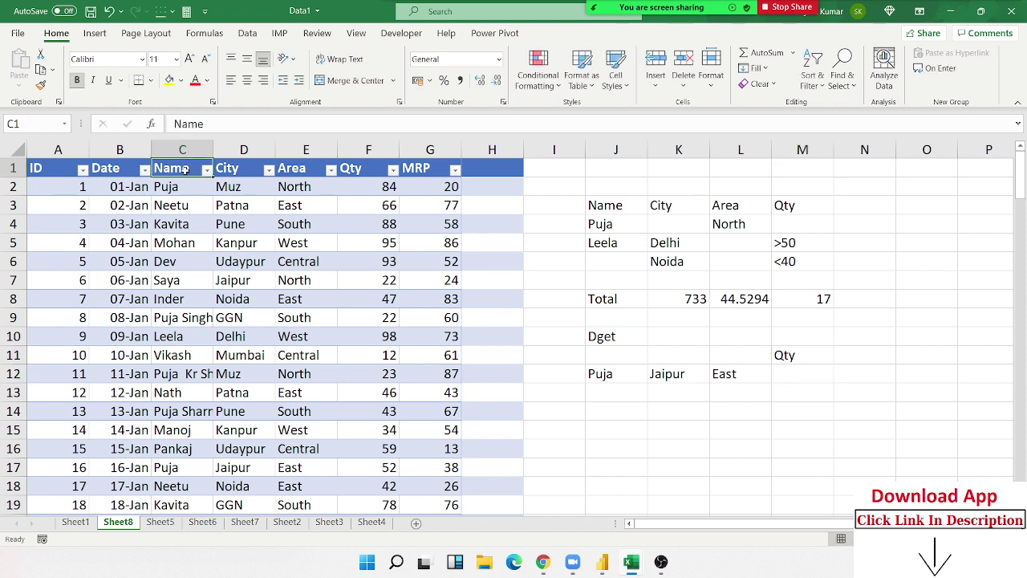
left_click_drag(184, 169, 281, 167)
key("ctrl+c")
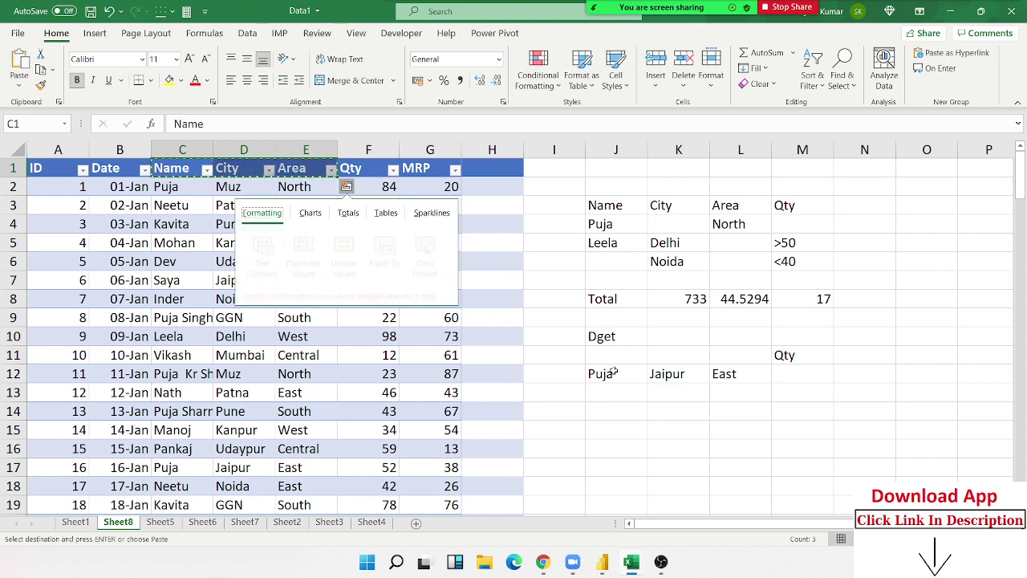
left_click(608, 358)
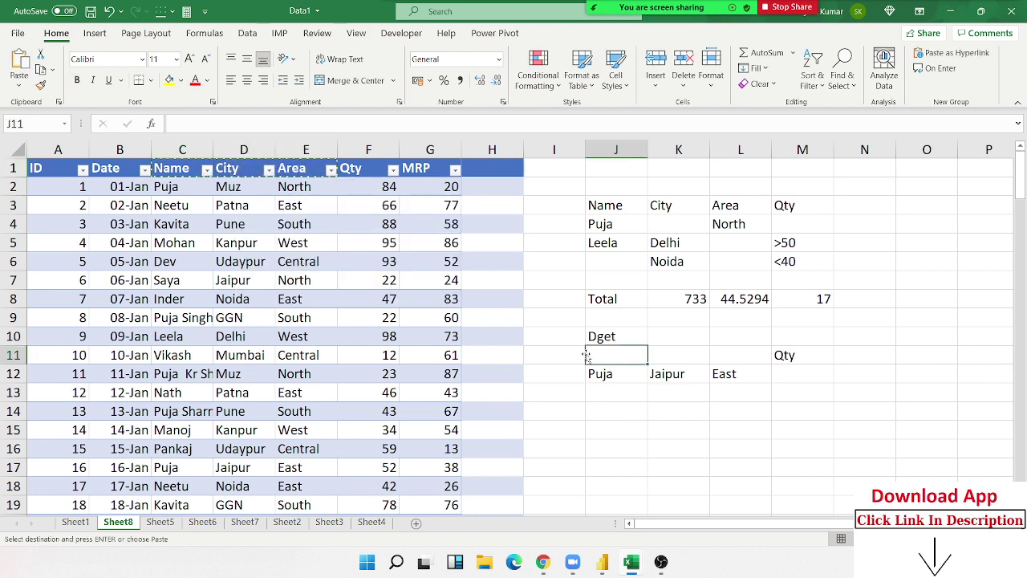
left_click(19, 87)
left_click(14, 185)
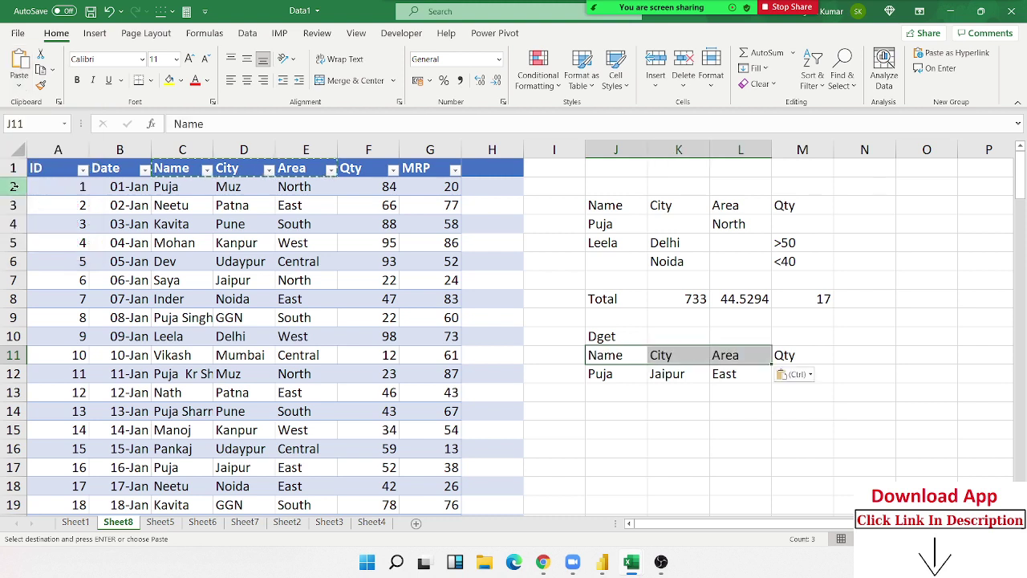
Move the J11:M12 criteria block down one row
left_click(642, 350)
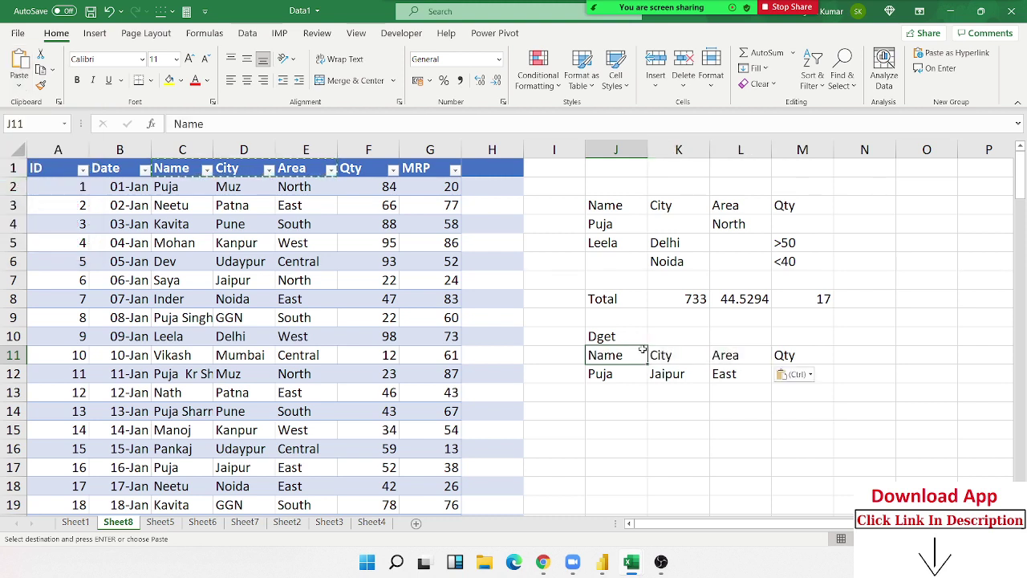
mouse_move(642, 350)
left_mouse_down()
mouse_move(794, 376)
mouse_move(752, 405)
left_mouse_up()
left_click(803, 393)
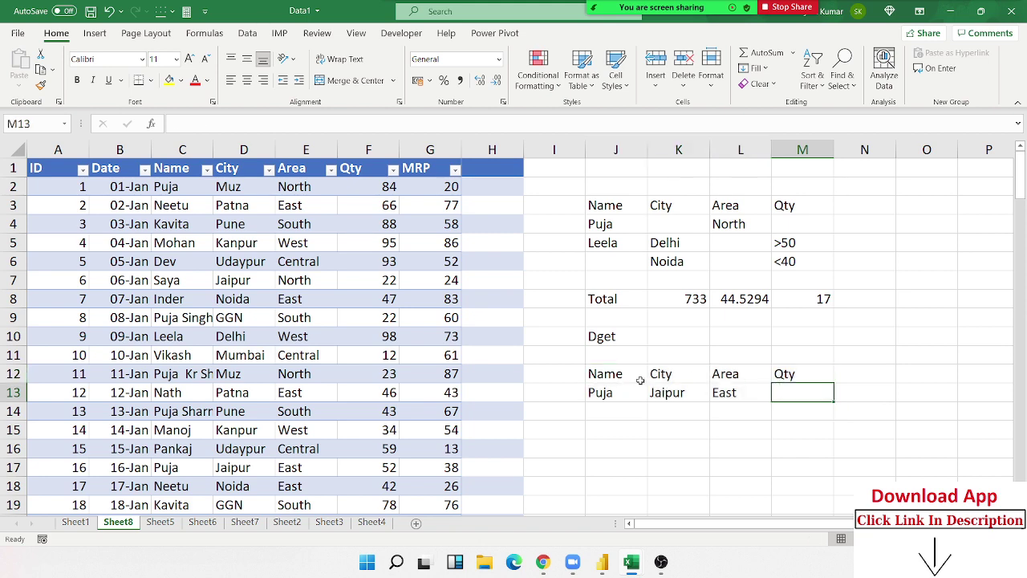
Start a DGET formula in M13 with the database range A1:G139
type("=dge")
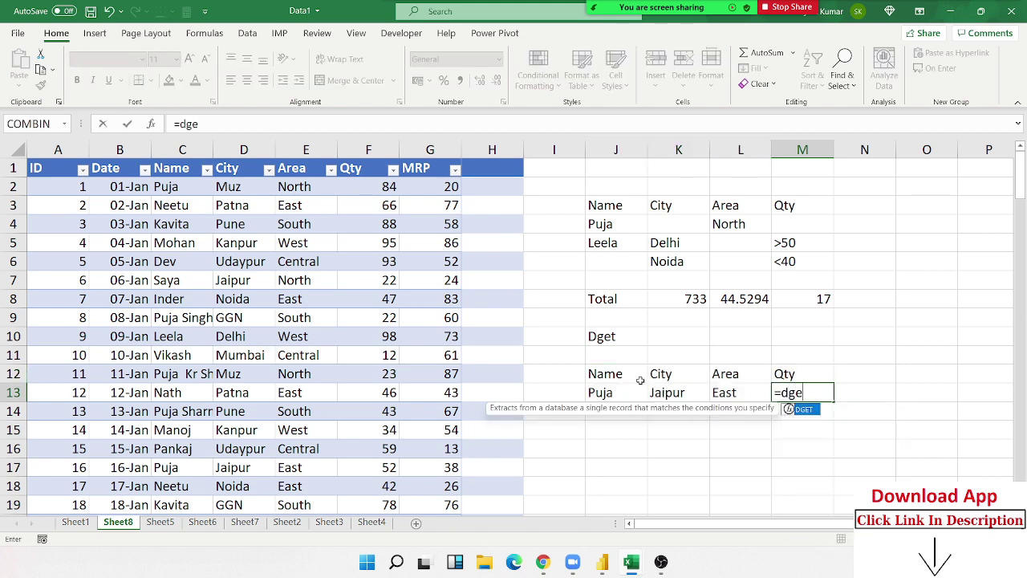
key("Tab")
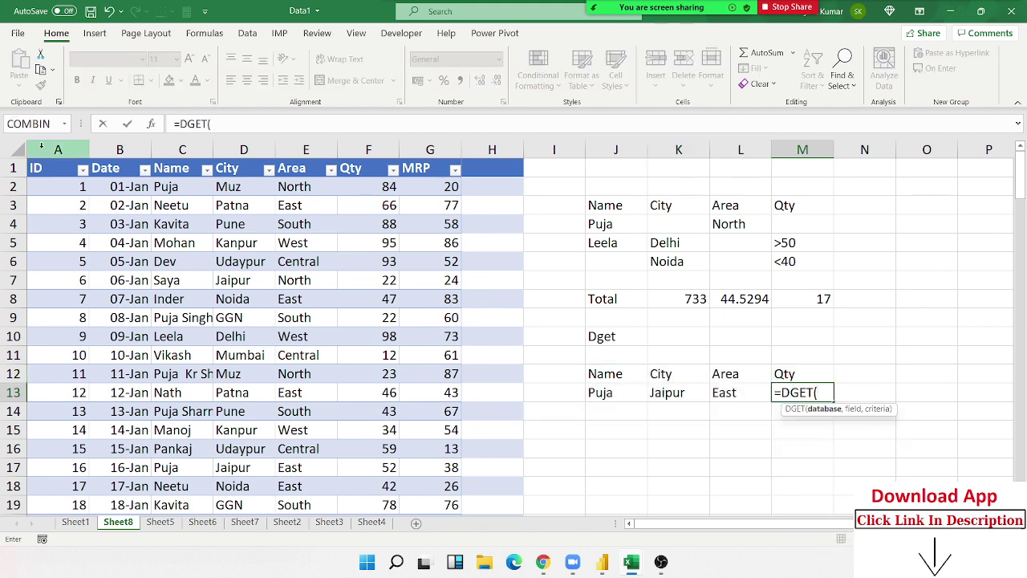
left_click(45, 168)
key("ctrl+shift+Right")
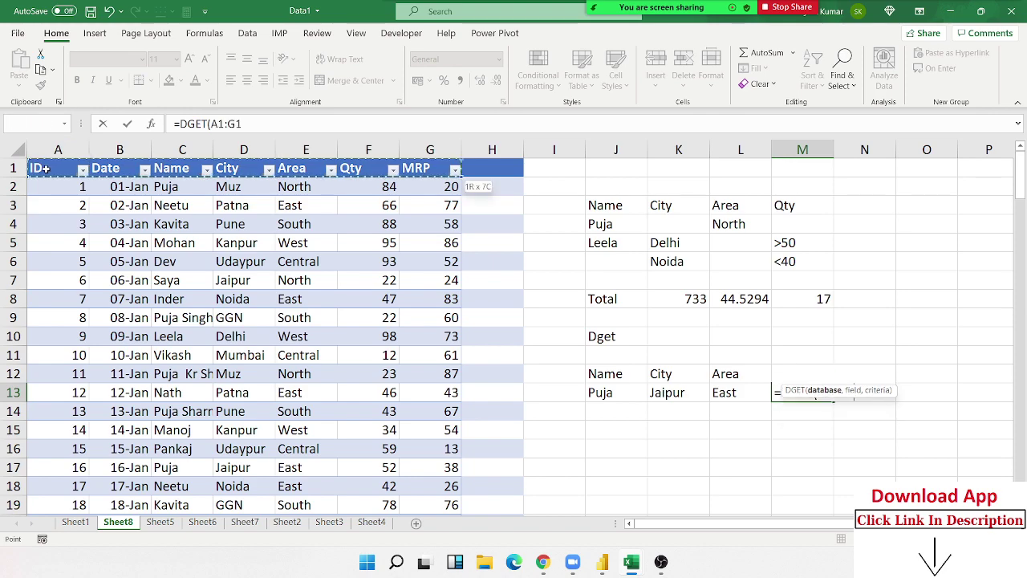
key("ctrl+shift+Down")
Finish it with field F1 and criteria J12:L13, returning Qty 52
type("39,")
key("Up")
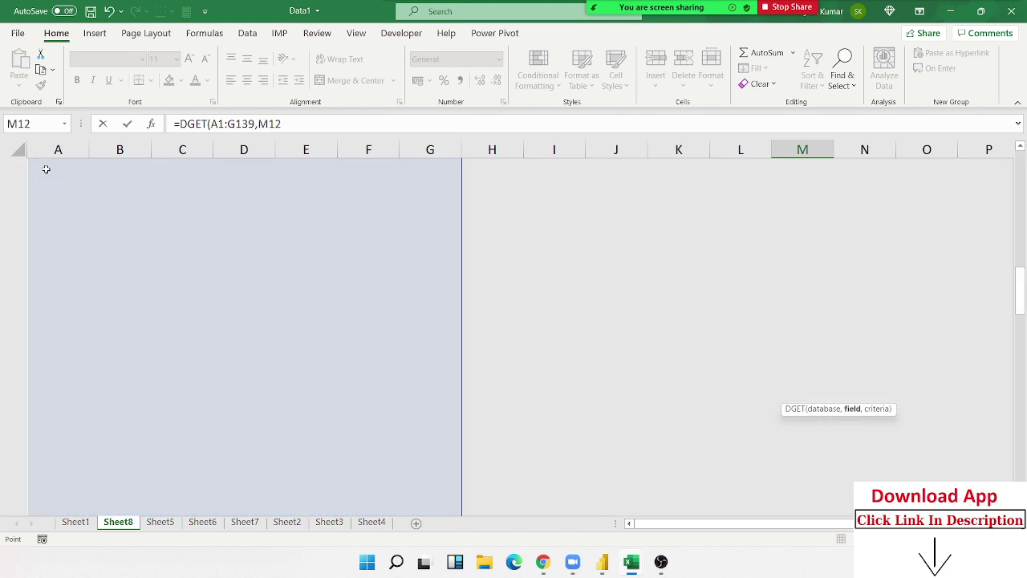
key("Up")
key("Up")
key("Up")
key("Up")
key("Up")
key("Up")
key("Up")
key("Up")
key("Up")
key("Left")
key("Left")
key("Left")
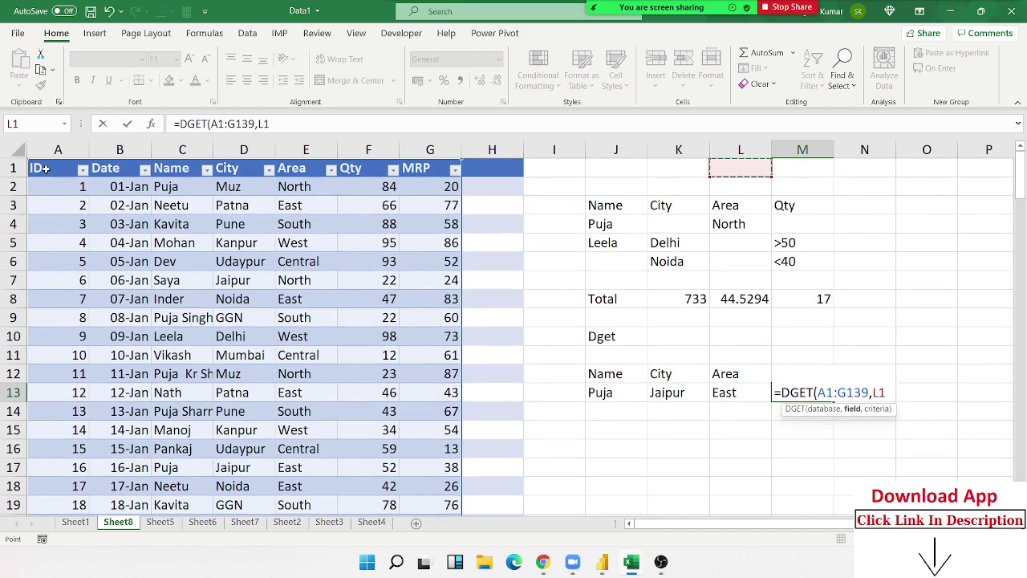
key("Left")
key("Left")
key("Left")
key("Left")
key("Left")
key("Right")
key("Right")
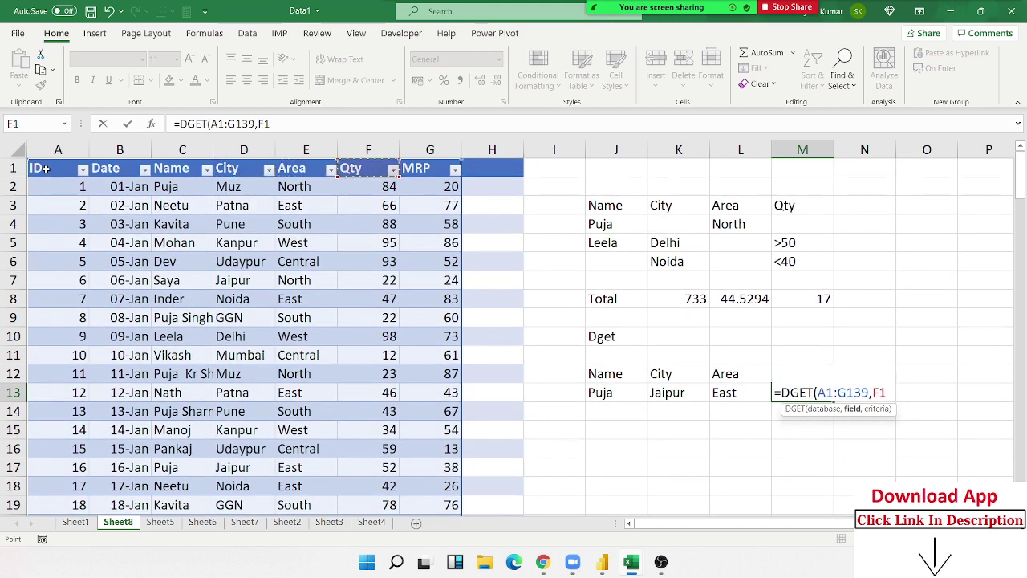
type(",")
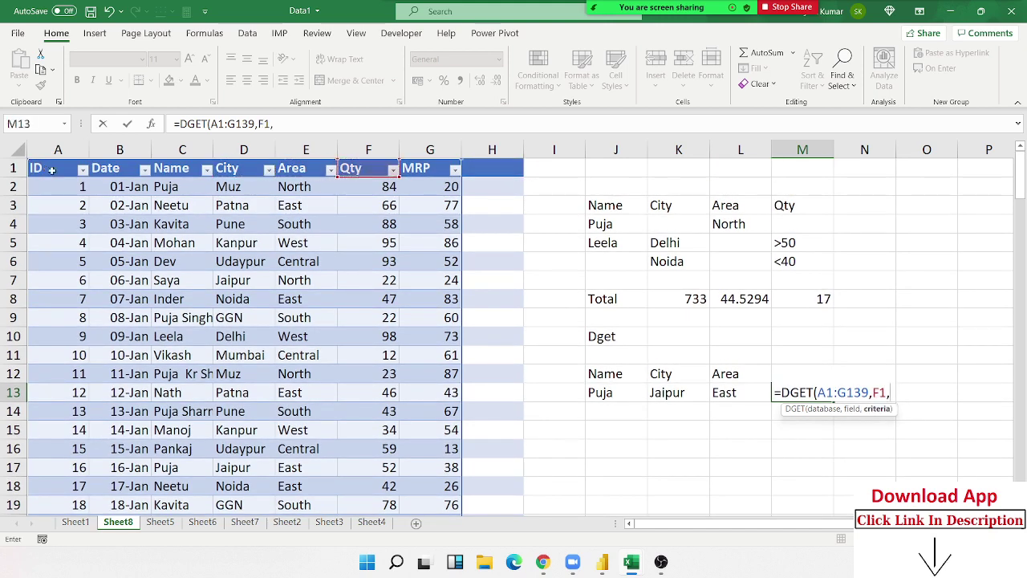
left_click_drag(599, 367, 713, 395)
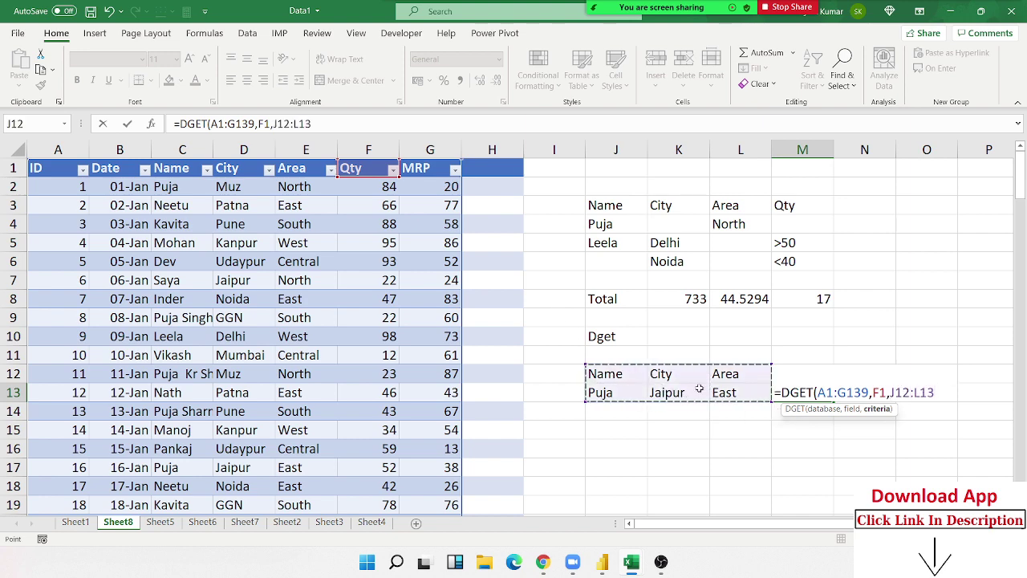
key("Return")
type("Qty")
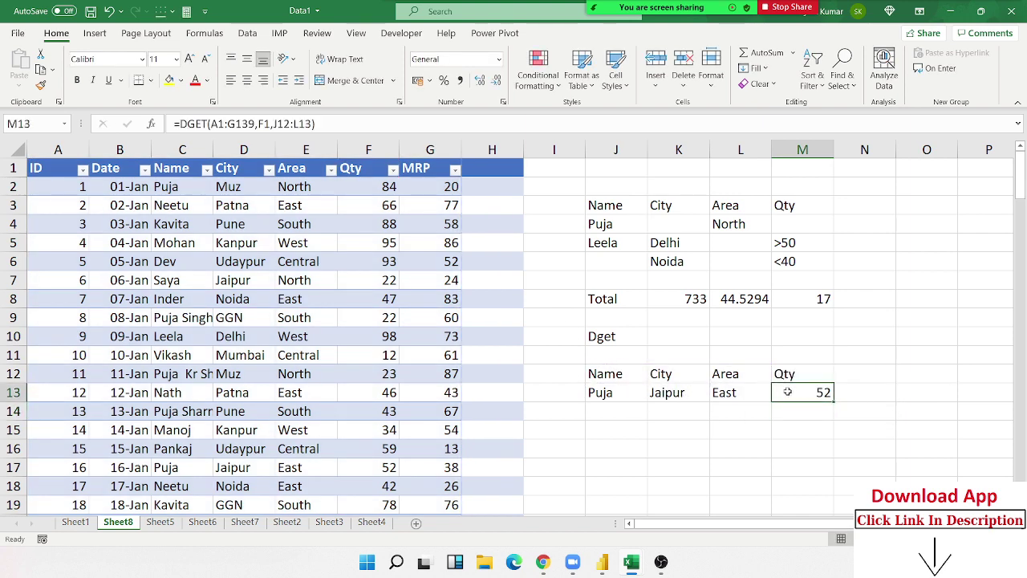
left_click(788, 392)
Check row 17's Qty of 52, then fill its Name, City and Area into row 18
left_click(392, 473)
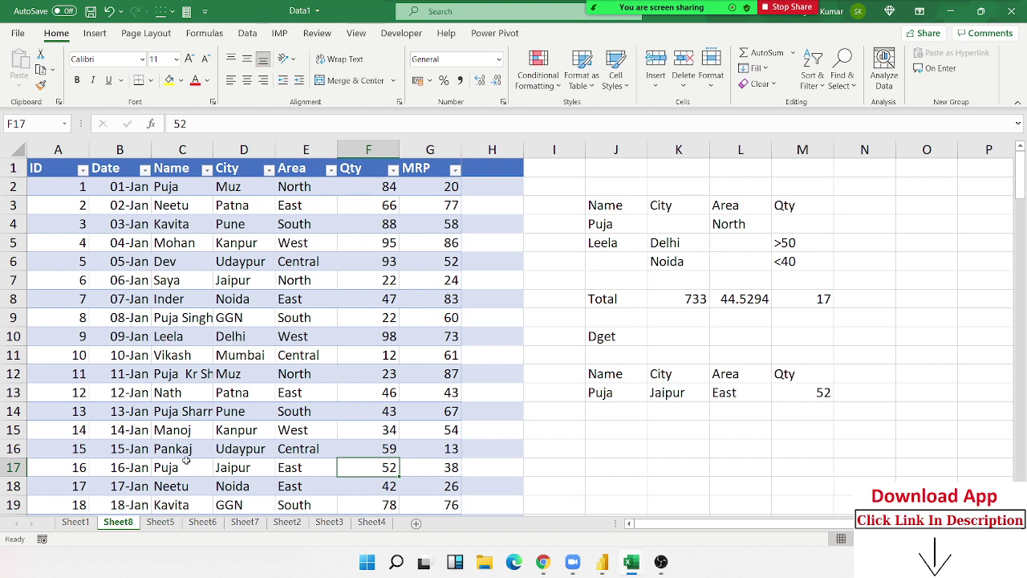
mouse_move(185, 463)
left_mouse_down()
mouse_move(311, 470)
mouse_move(297, 480)
left_mouse_up()
key("ctrl+d")
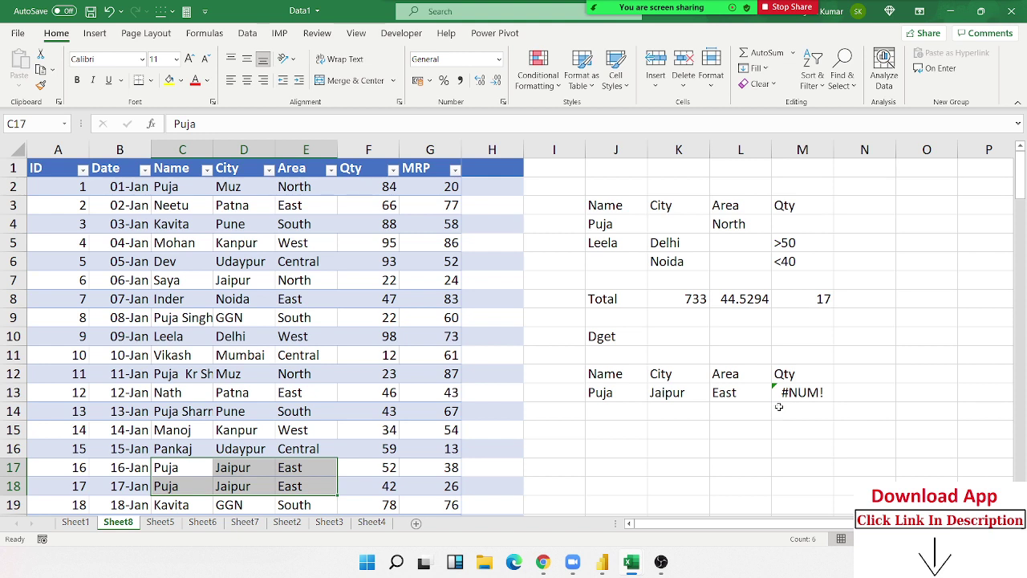
Undo the row 18 fill so M13 returns 52, then copy row 4's Name, City and Area
key("ctrl+z")
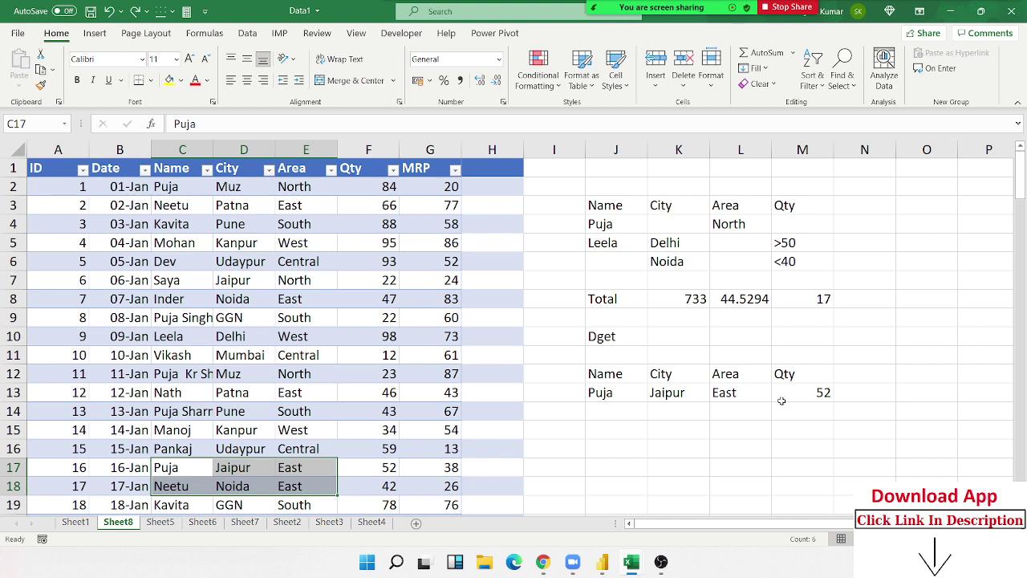
left_click(633, 407)
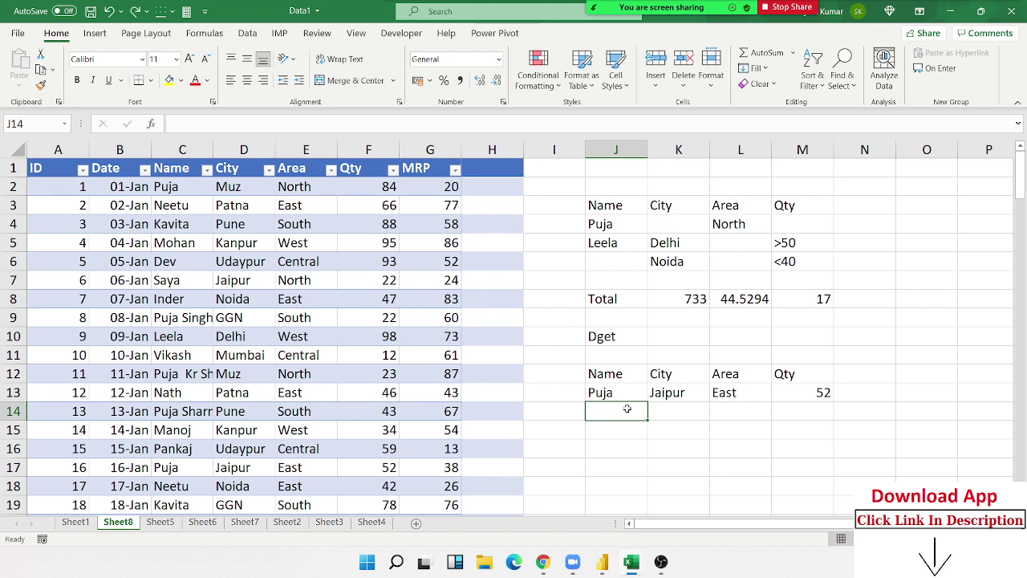
left_click(200, 224)
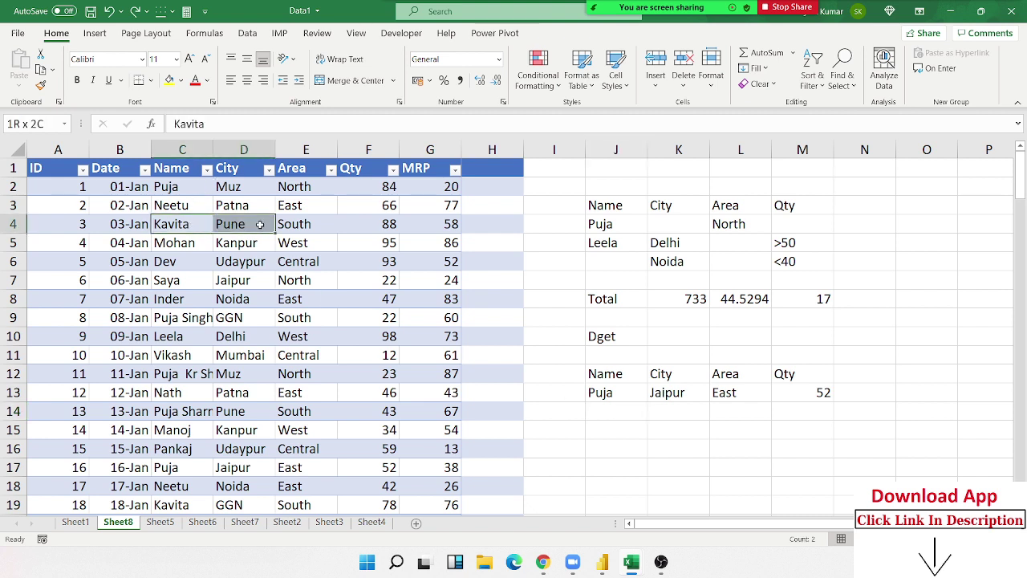
left_click_drag(201, 225, 273, 225)
key("ctrl+c")
Paste the copied Pune, South record into J14:L14
left_click(628, 411)
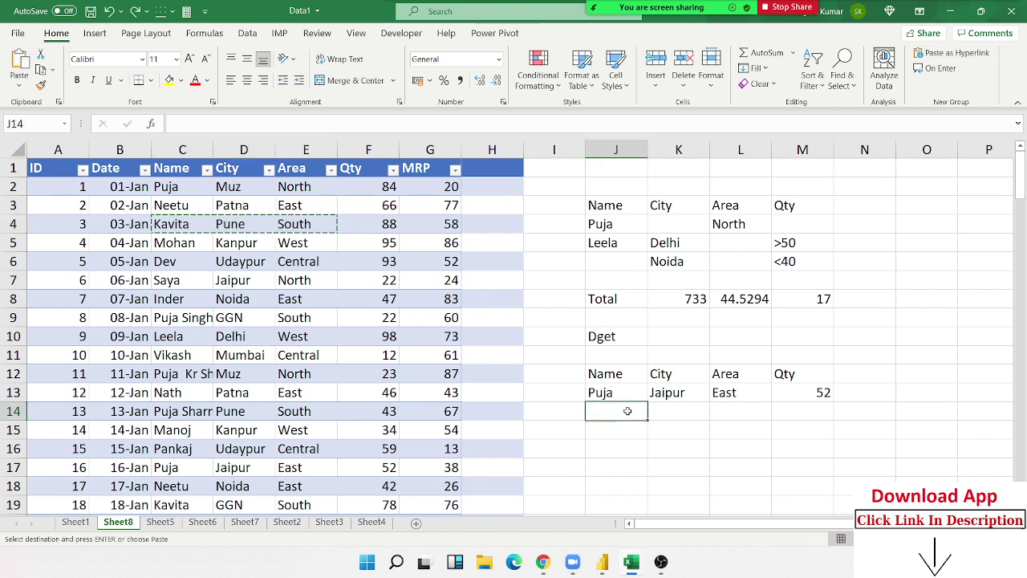
key("ctrl+v")
key("Escape")
Start a DGET formula in M14, correcting the mistyped function name
left_click(820, 422)
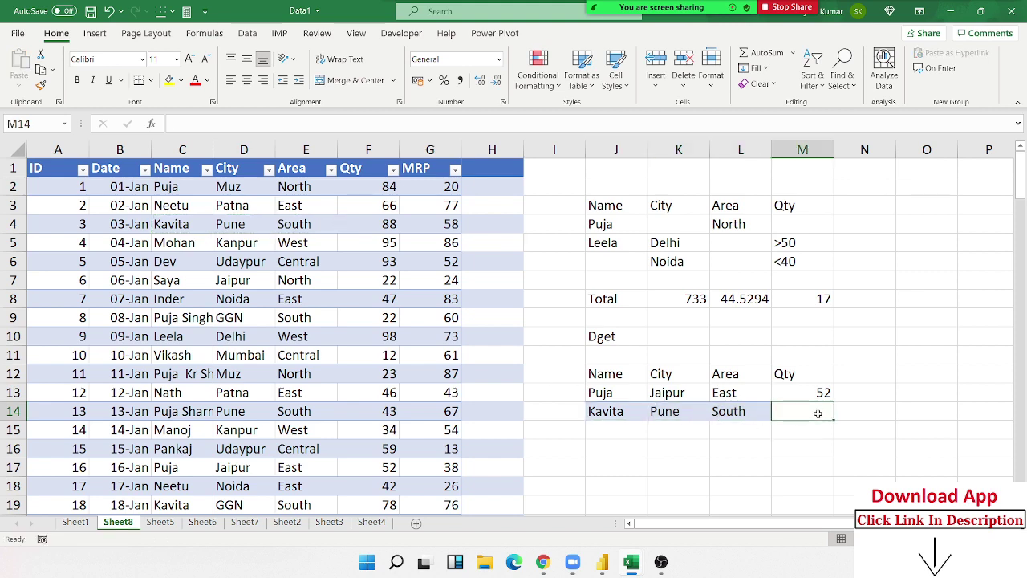
type("=gst")
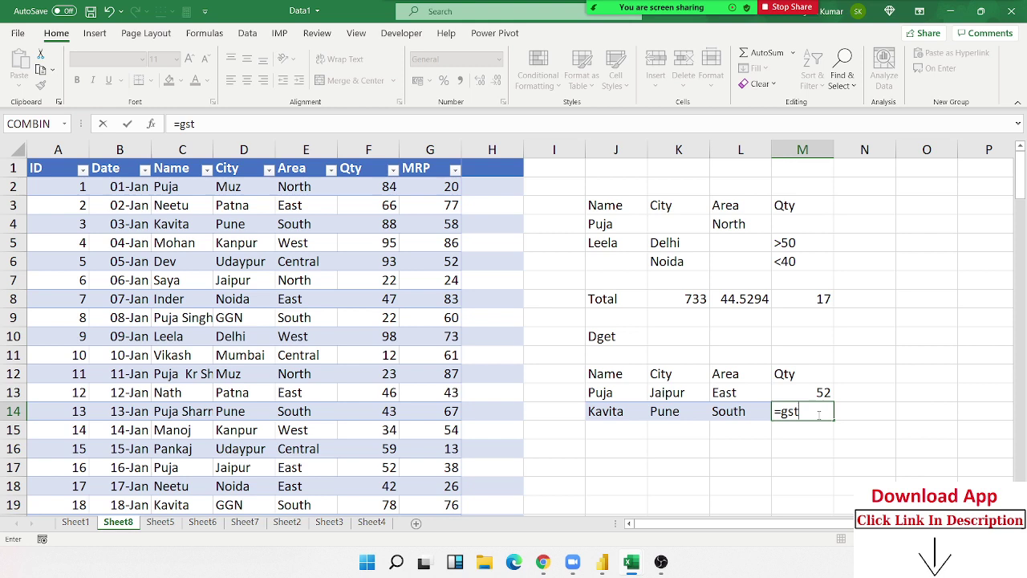
key("BackSpace")
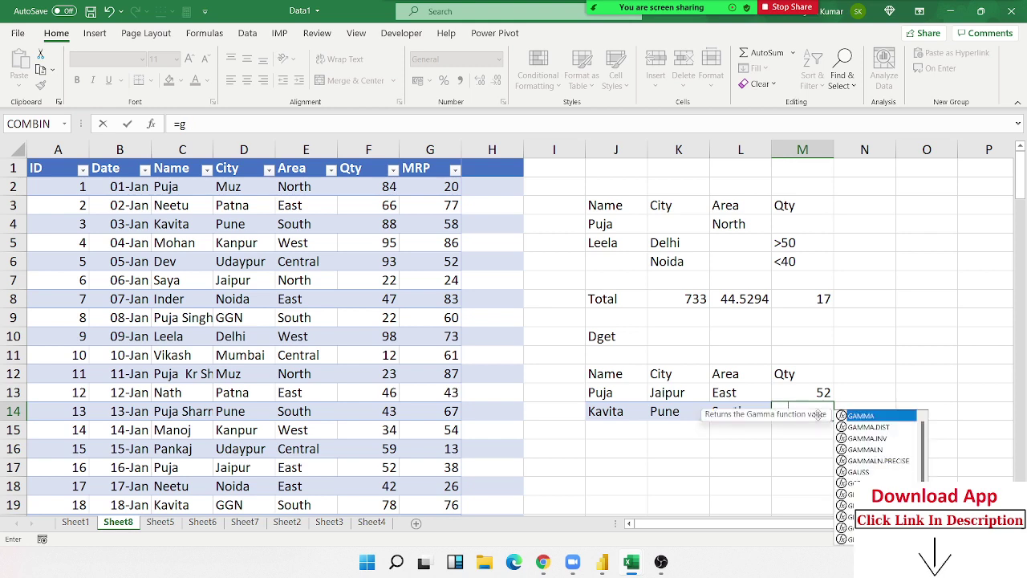
key("BackSpace")
type("d")
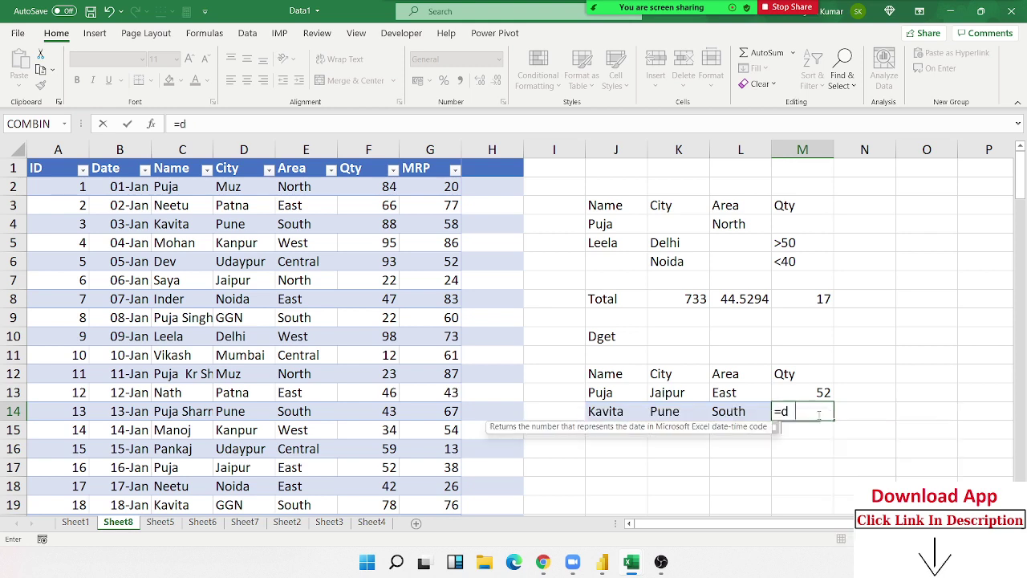
type("get")
key("Tab")
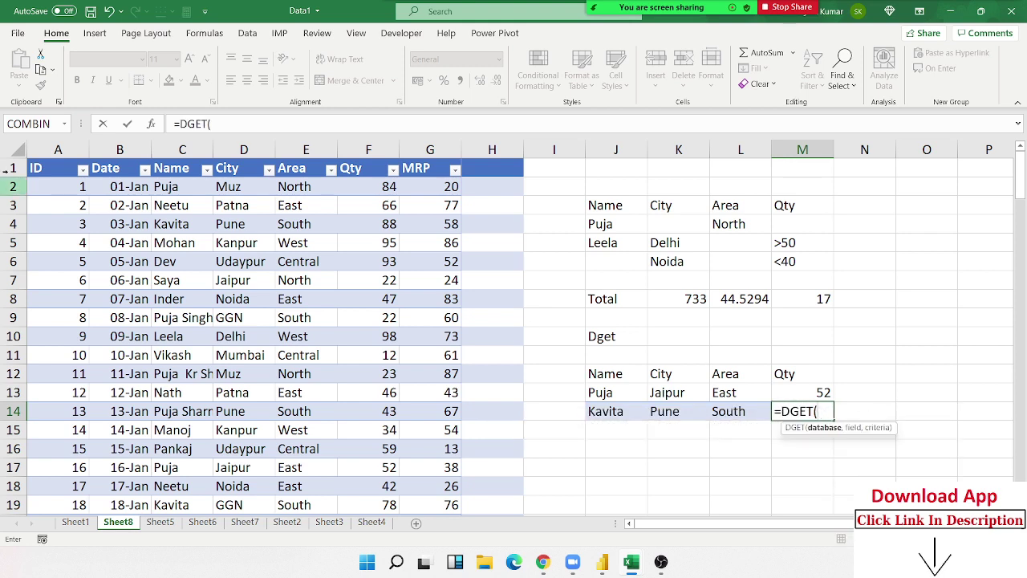
Give it the database range A1:G139 and add J12:L12 as criteria
left_click(46, 167)
key("ctrl+shift+Right")
key("ctrl+shift+Down")
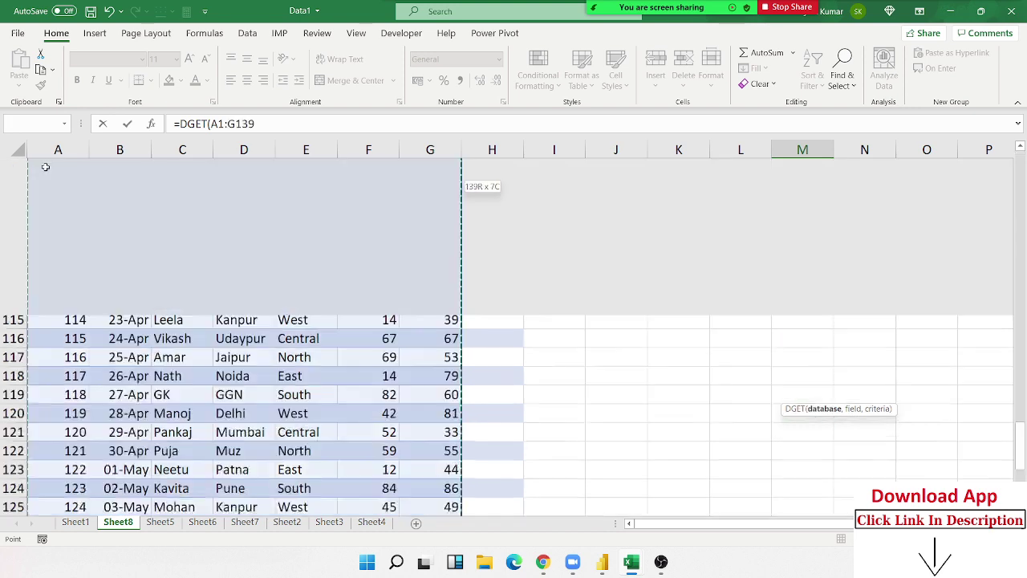
type(",")
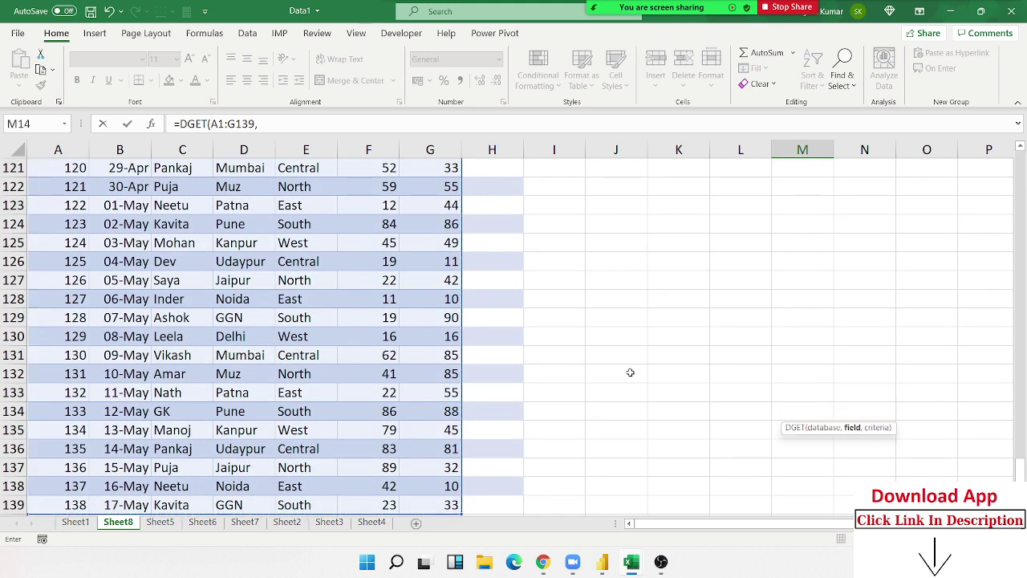
scroll(1019, 475, "up", 1)
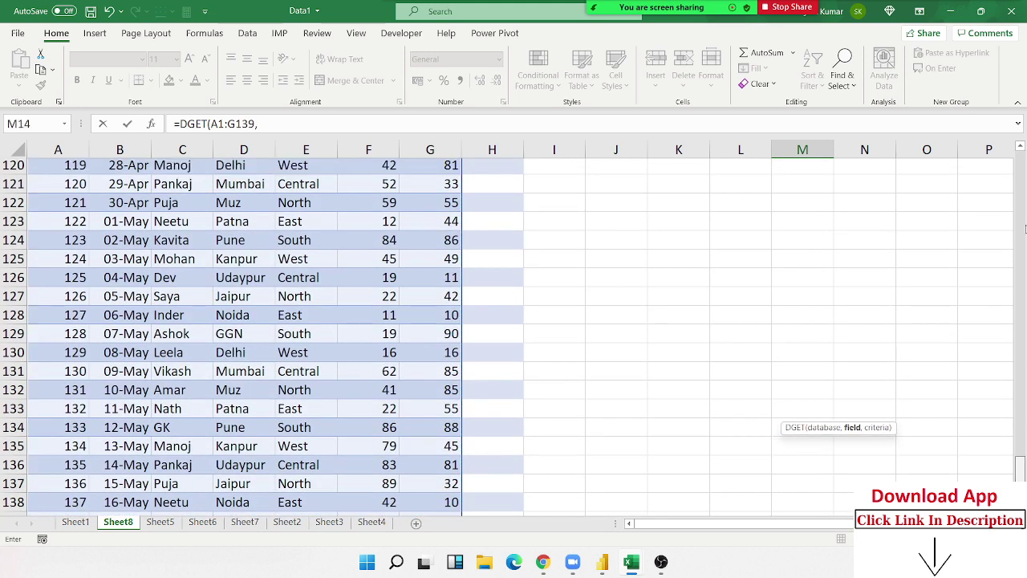
left_click_drag(1024, 230, 1021, 183)
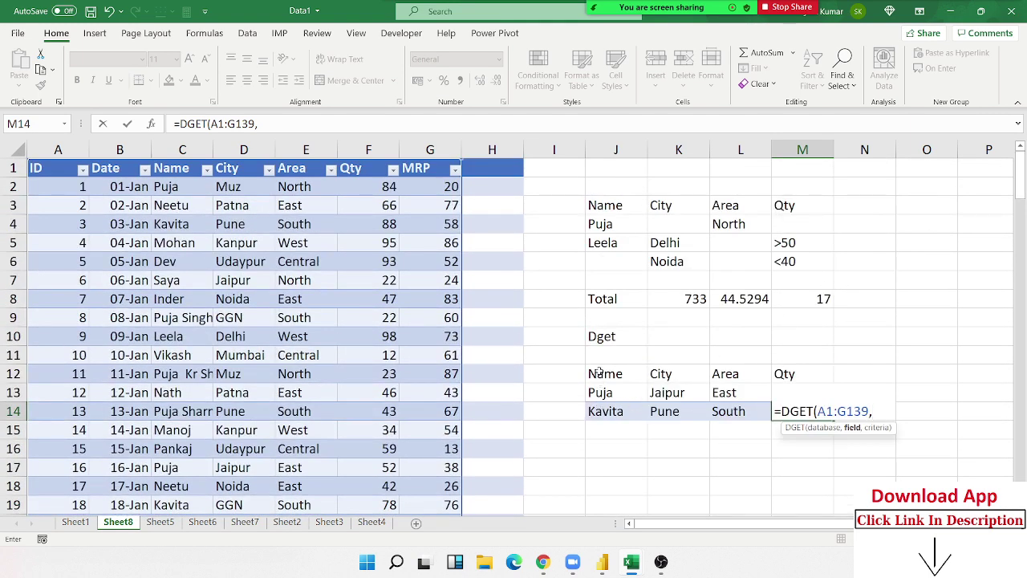
left_click_drag(598, 371, 728, 370)
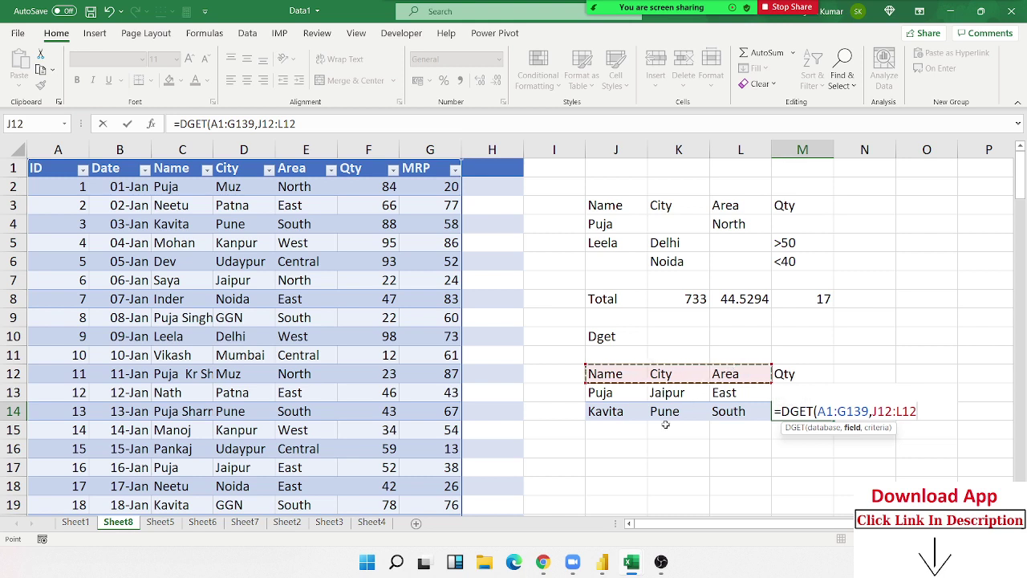
Make M14 =DGET(A1:G139,F1,(J12:L12,J14:L14)) using both criteria rows, yielding #VALUE!
type(",")
left_click_drag(618, 412, 727, 410)
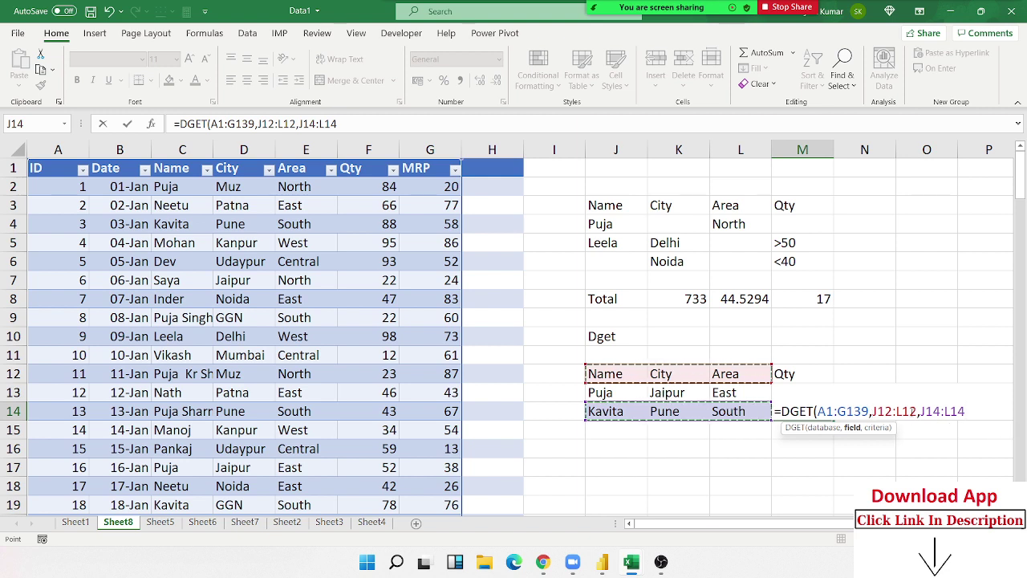
left_click(872, 411)
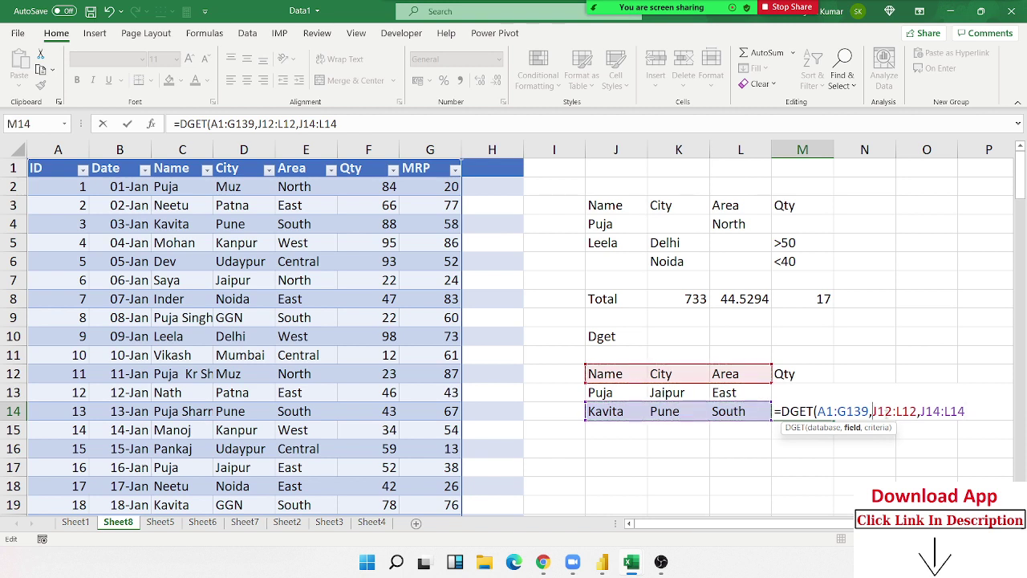
type("(")
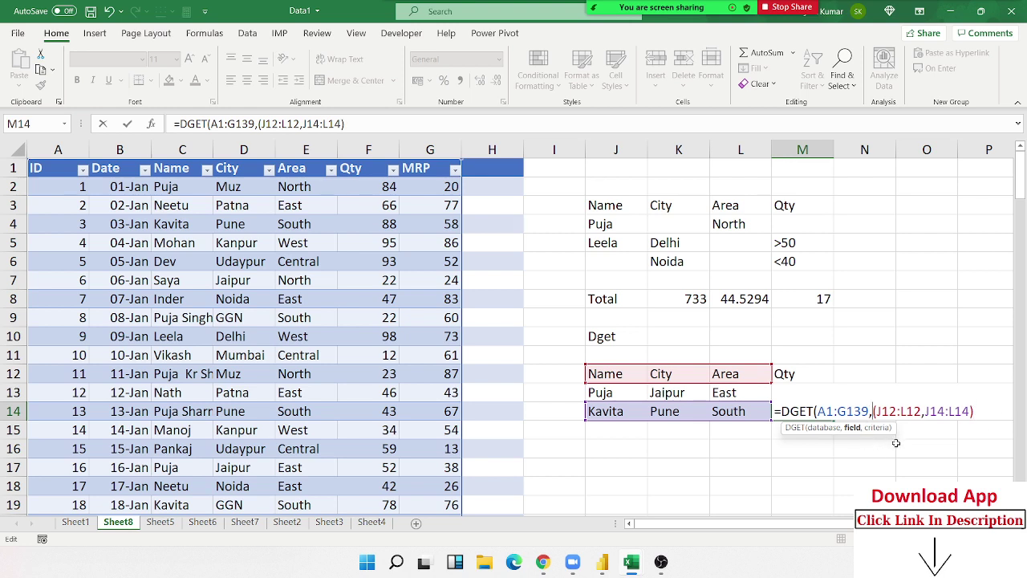
left_click(348, 169)
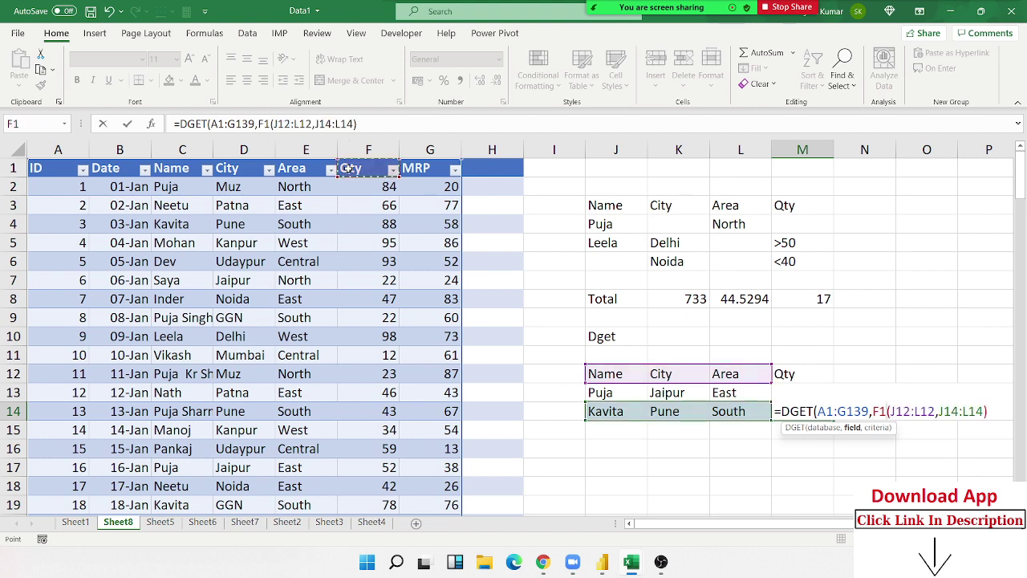
type(",")
key("Return")
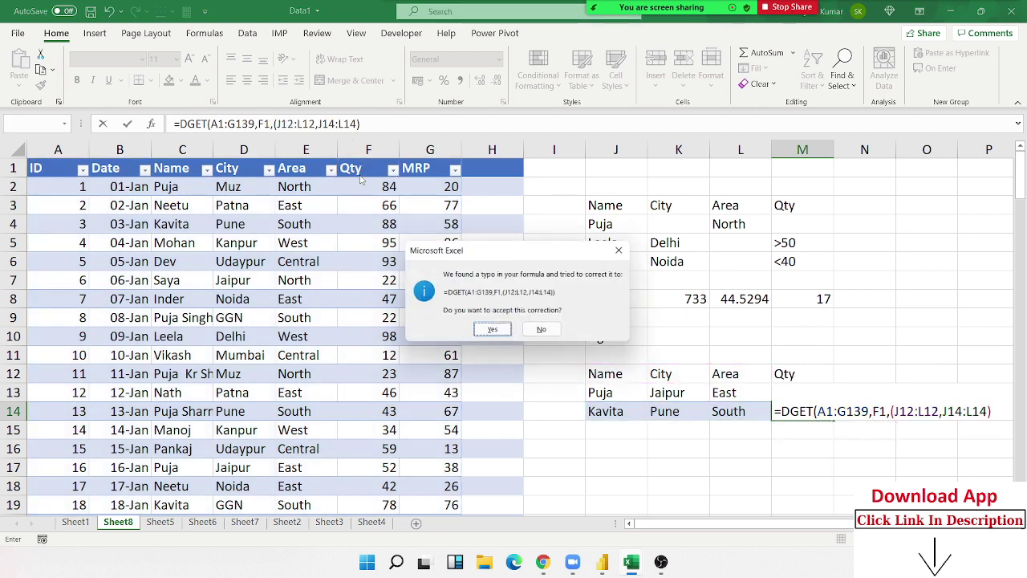
key("Return")
key("Up")
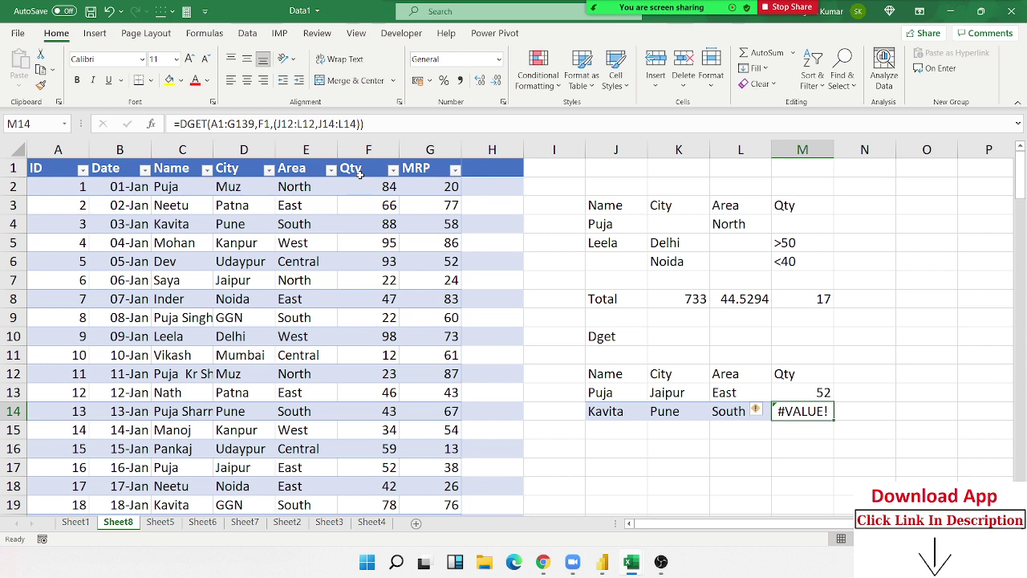
Clear M14, move the second criteria row to J15:L15 and copy the Name/City/Area headers into J14
key("Delete")
mouse_move(607, 414)
left_mouse_down()
mouse_move(730, 413)
mouse_move(730, 437)
left_mouse_up()
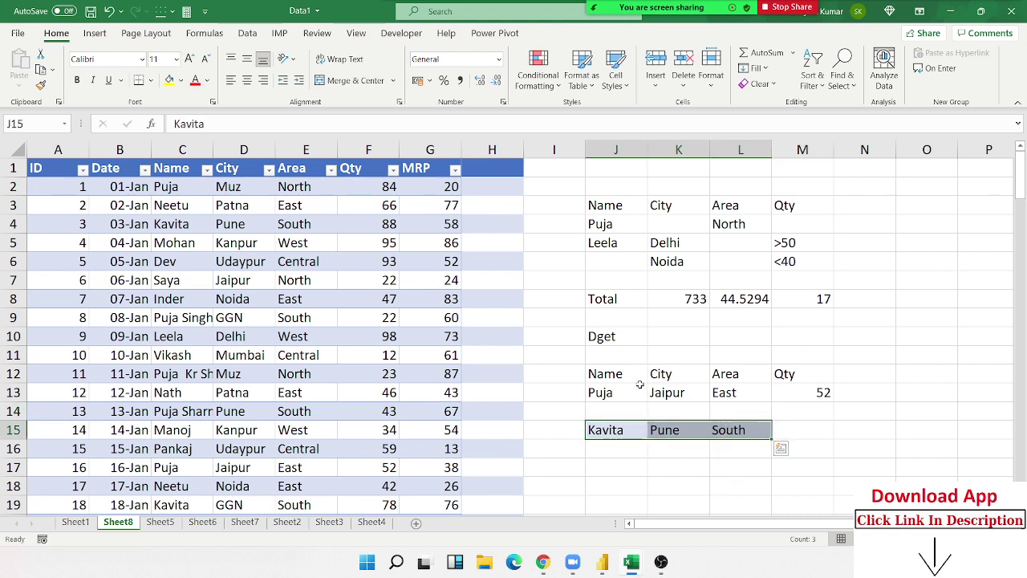
left_click_drag(610, 373, 726, 374)
key("ctrl+c")
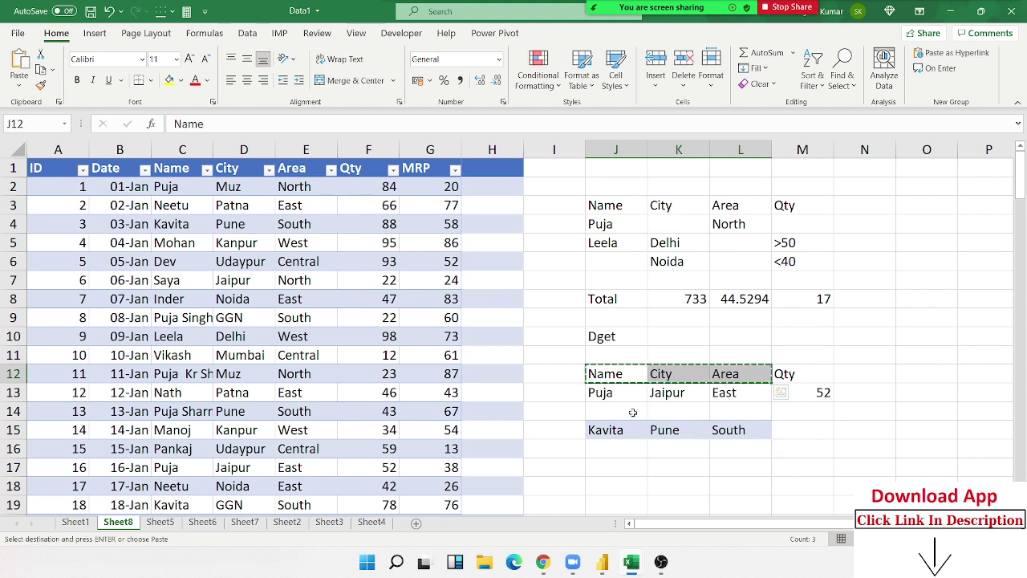
left_click(634, 412)
key("ctrl+v")
Copy the M13 DGET into M15 and adjust it to =DGET(A1:G139,F1,J14:L15)
left_click(820, 393)
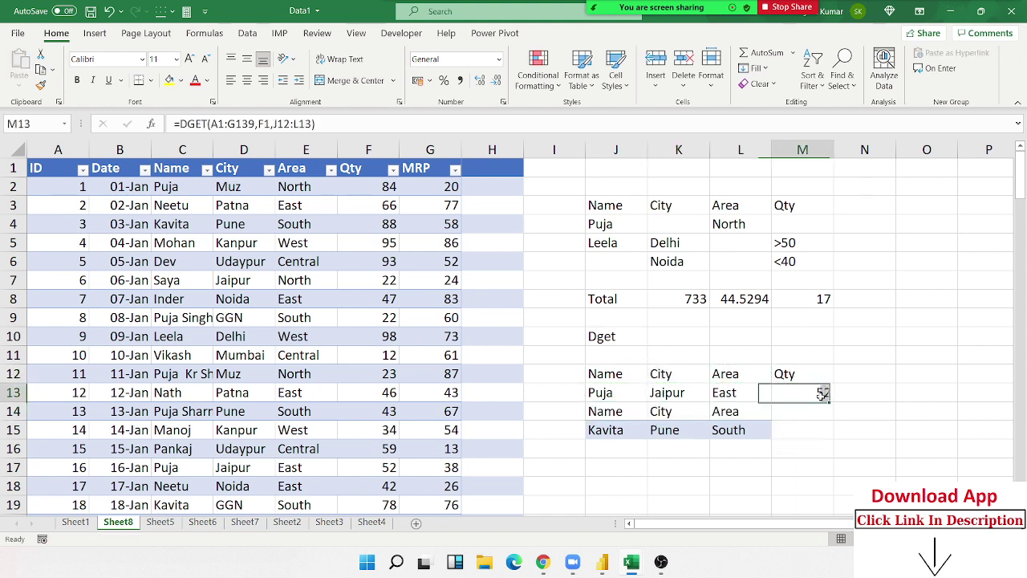
key("ctrl+c")
left_click(813, 429)
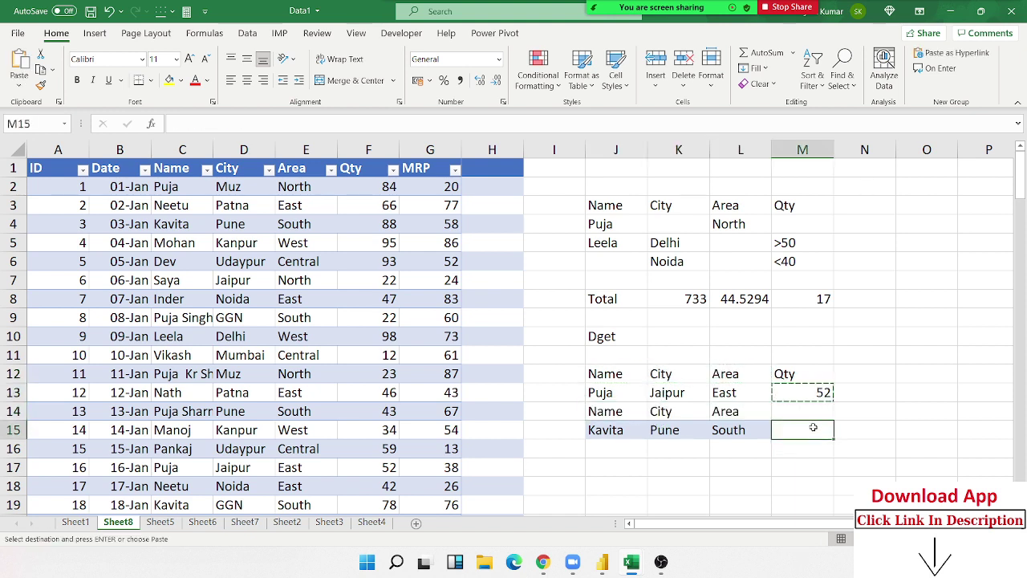
key("ctrl+v")
key("F2")
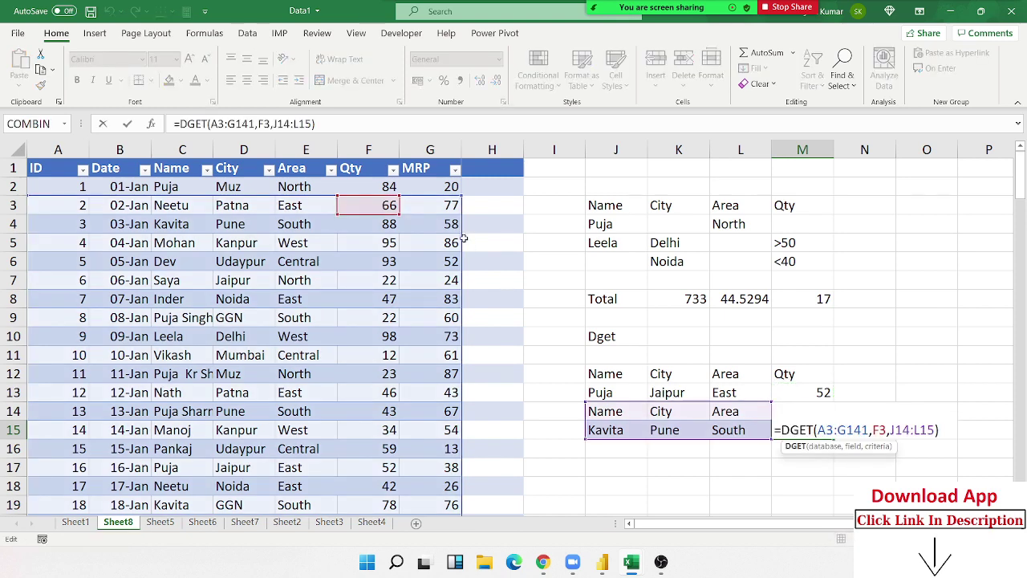
left_click_drag(463, 238, 462, 205)
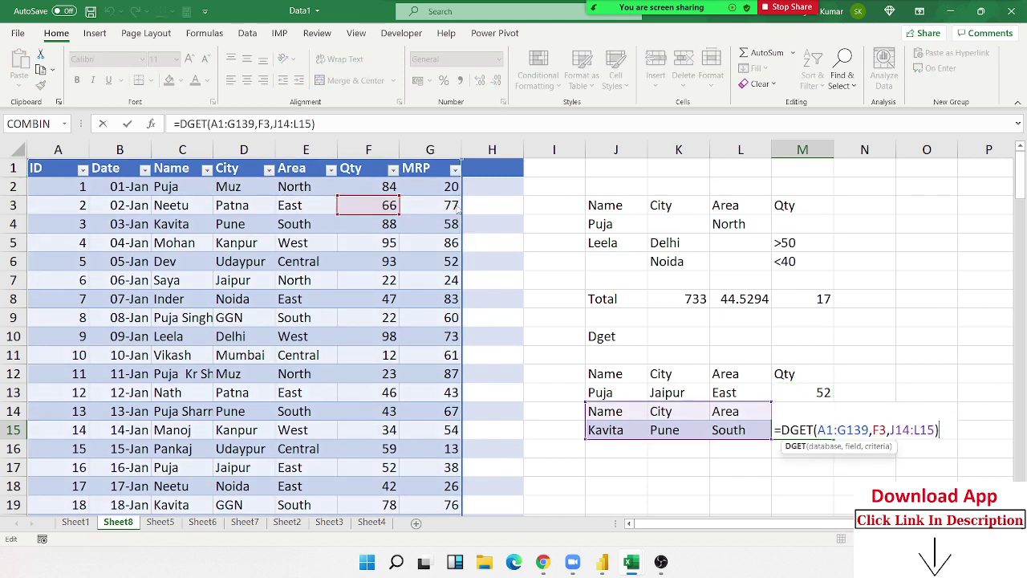
left_click_drag(388, 205, 388, 171)
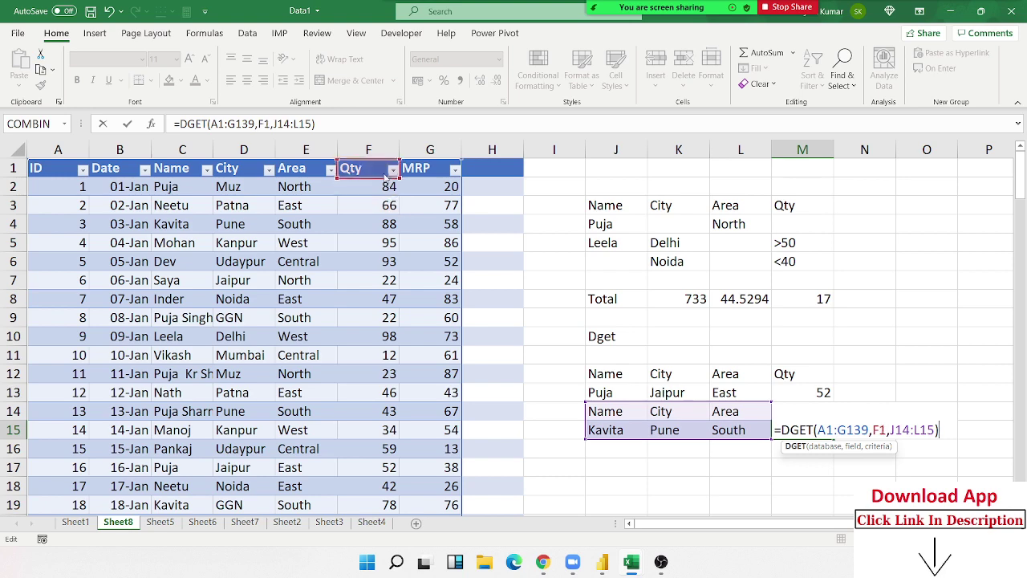
key("Return")
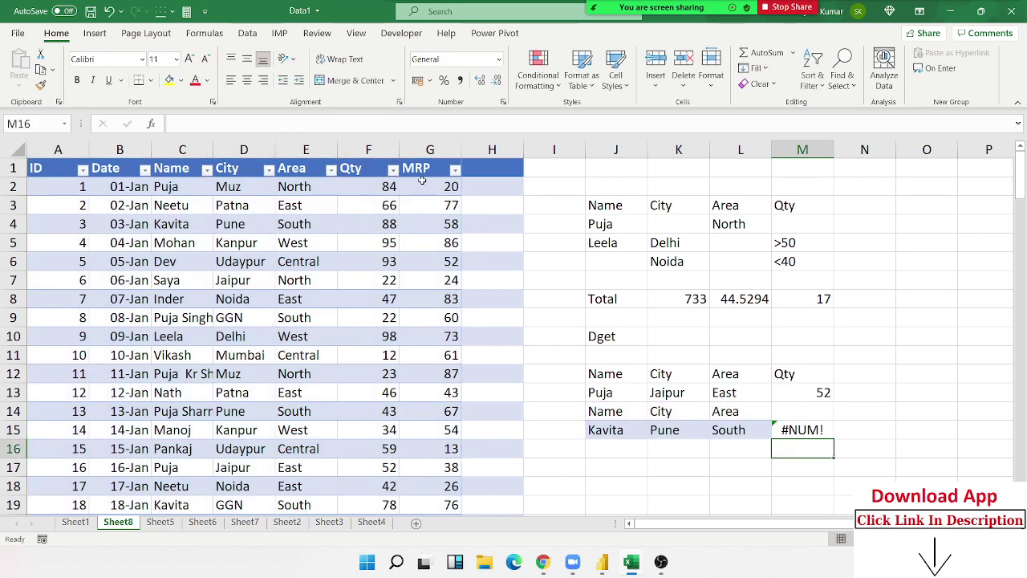
key("Up")
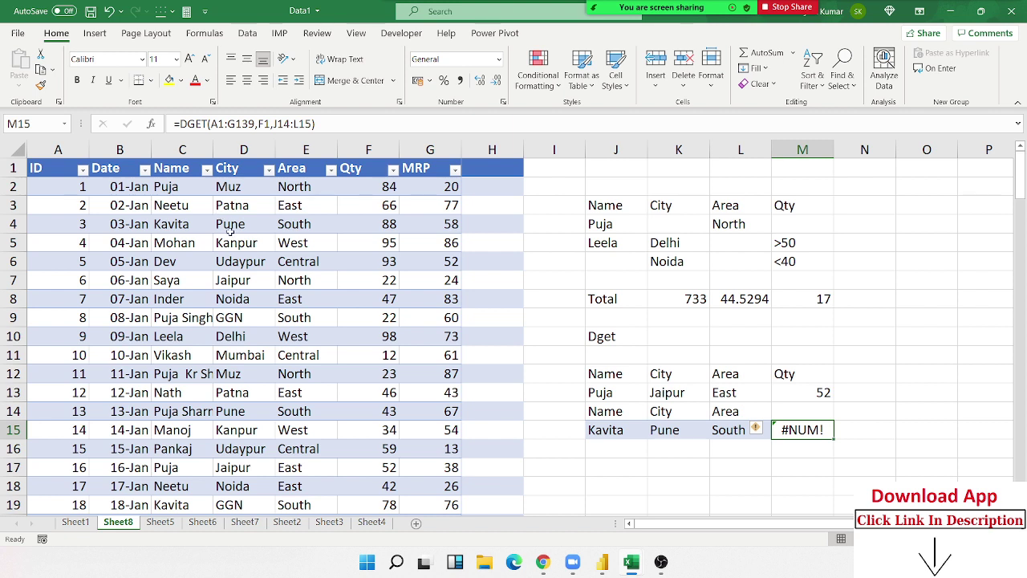
Change the Pune record's Area in E4 from South to North
left_click(152, 227)
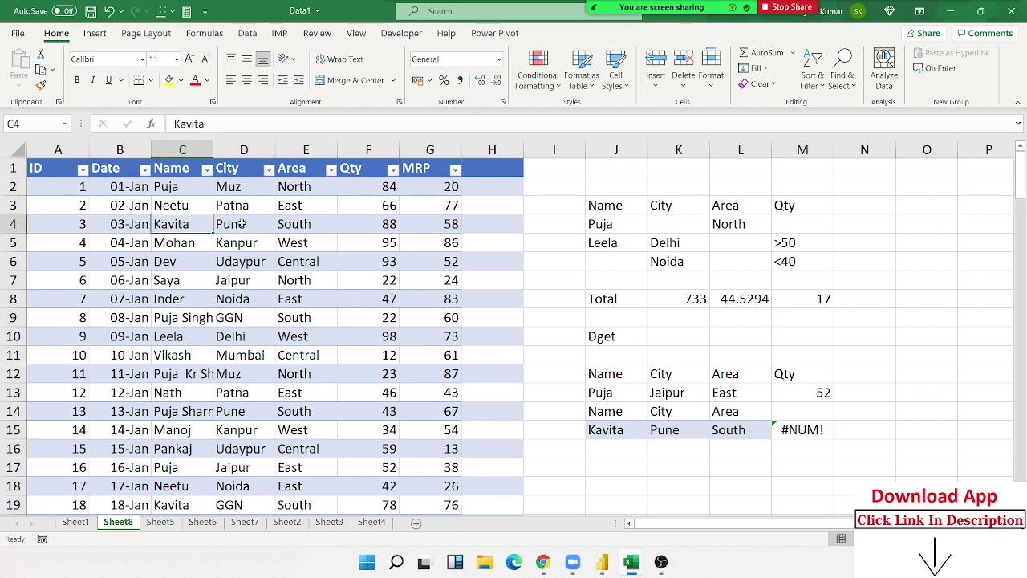
left_click(286, 224)
left_click(249, 225)
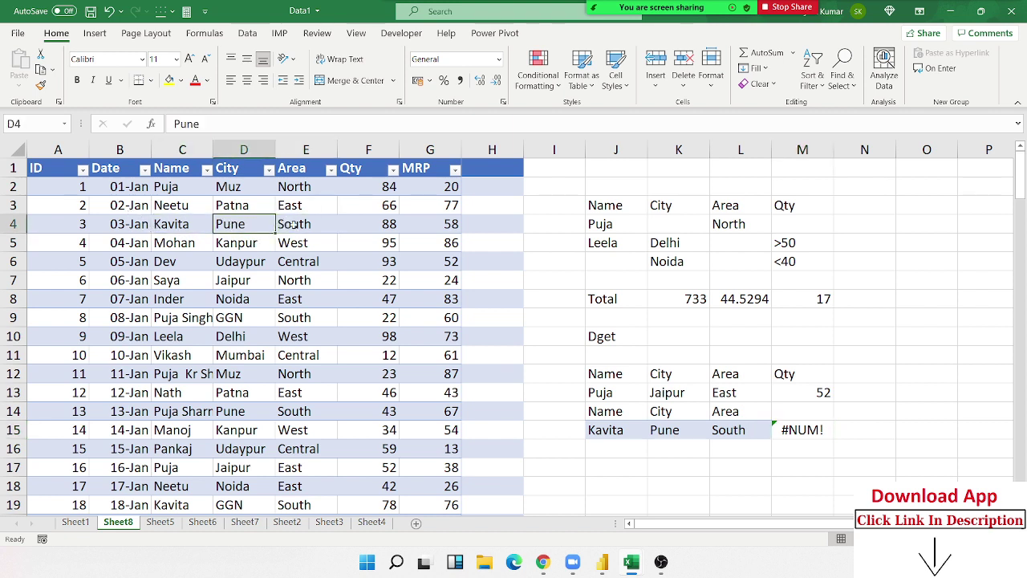
left_click(295, 225)
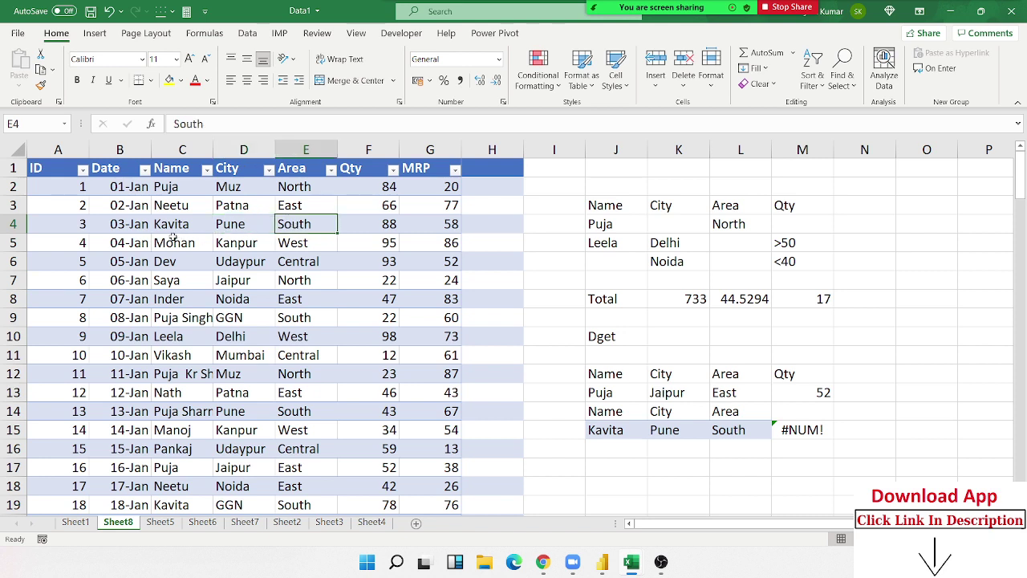
type("Nort")
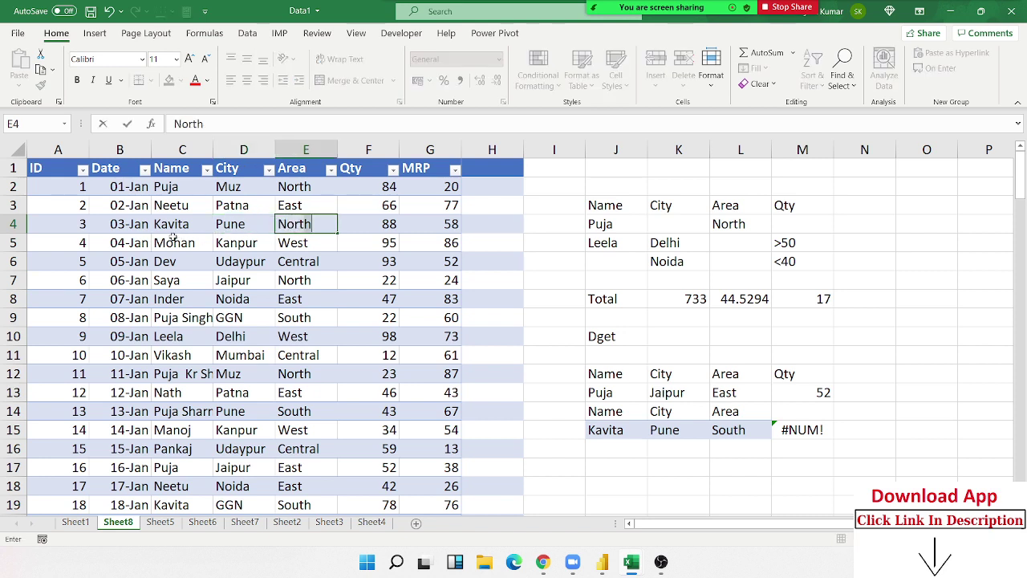
type("h")
key("Return")
Set the L15 area criterion to North so M15 returns 88
left_click(745, 431)
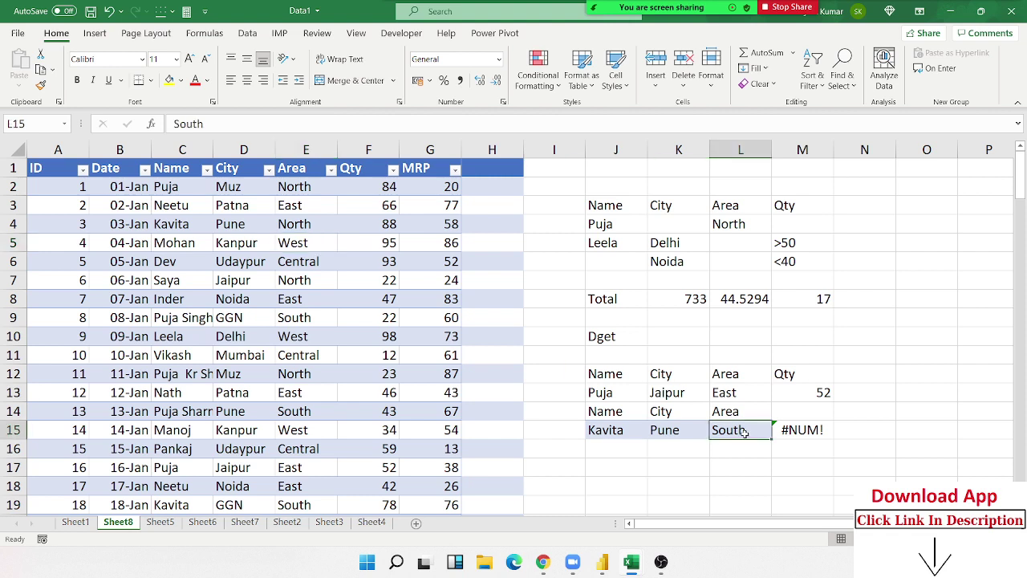
type("No")
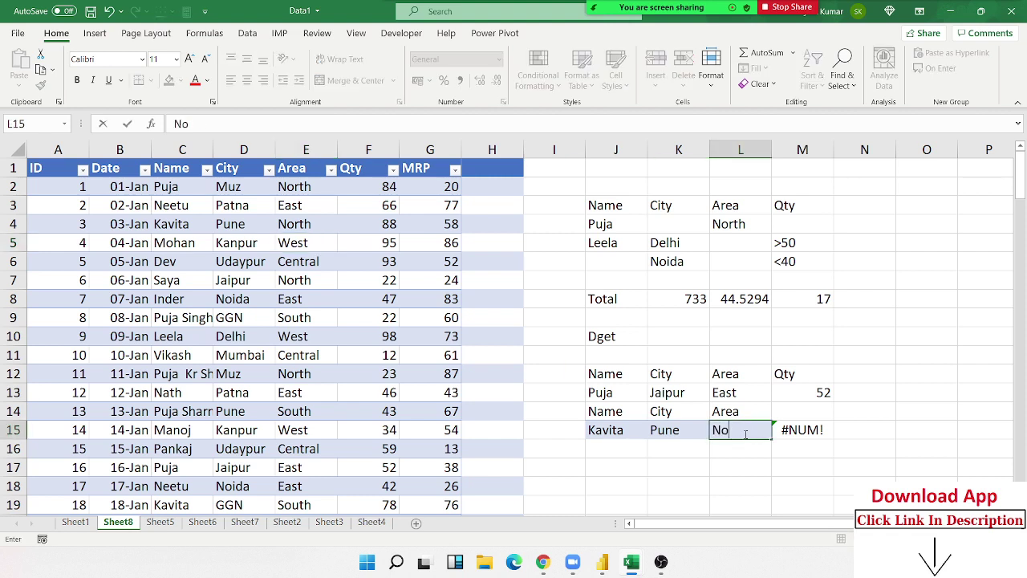
type("rth")
key("Return")
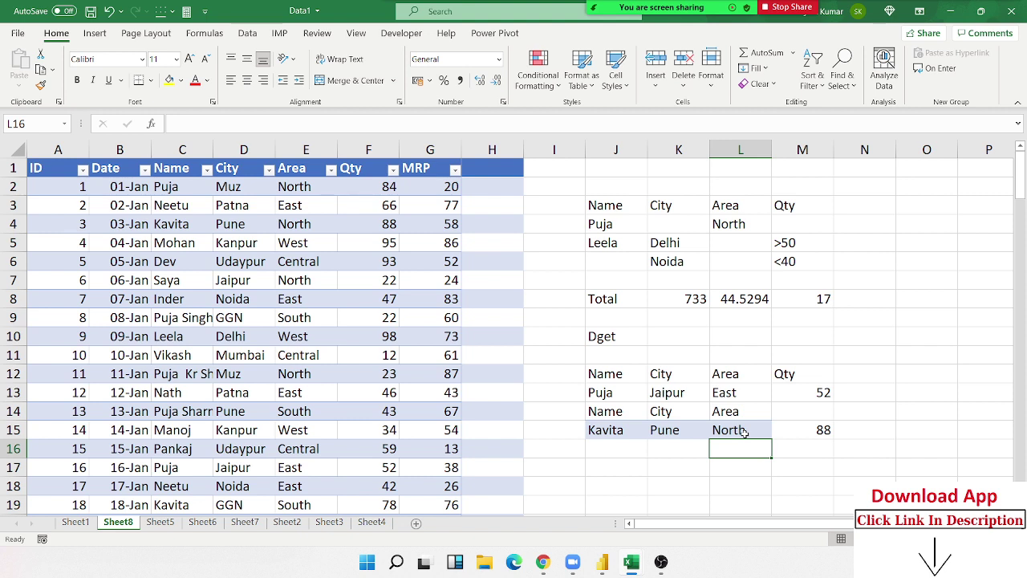